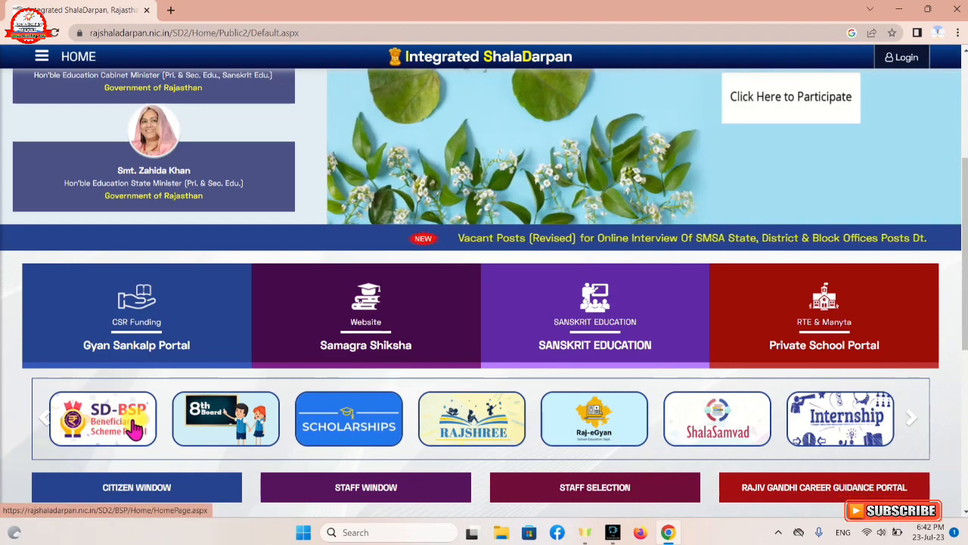
Log in to the SD-BSP Beneficiary Scheme Portal as Incharge, entering the account password and the captcha
left_click(102, 425)
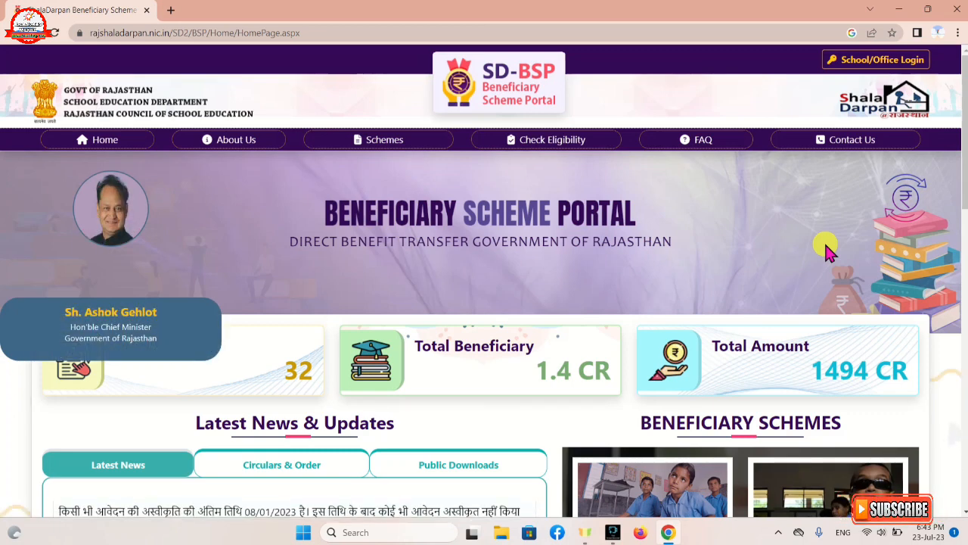
left_click(899, 65)
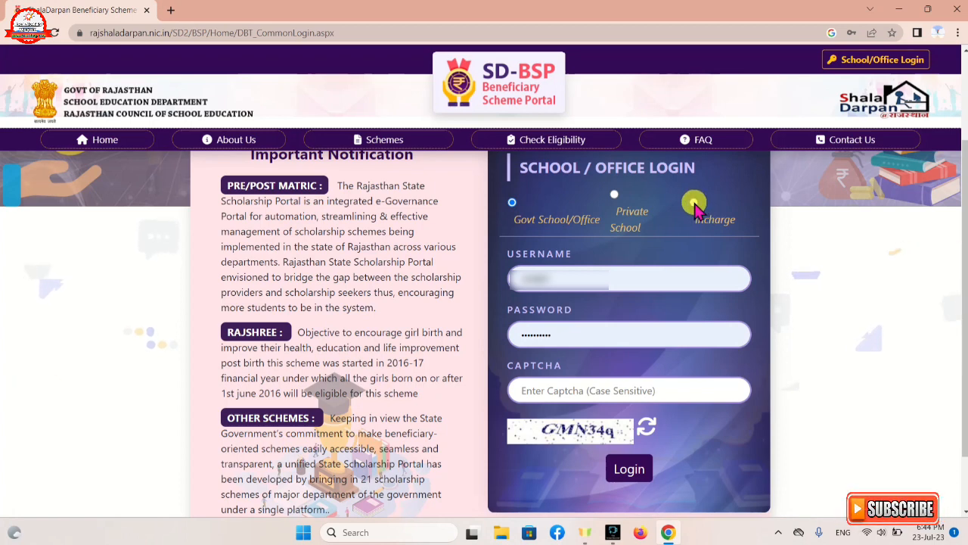
left_click(694, 202)
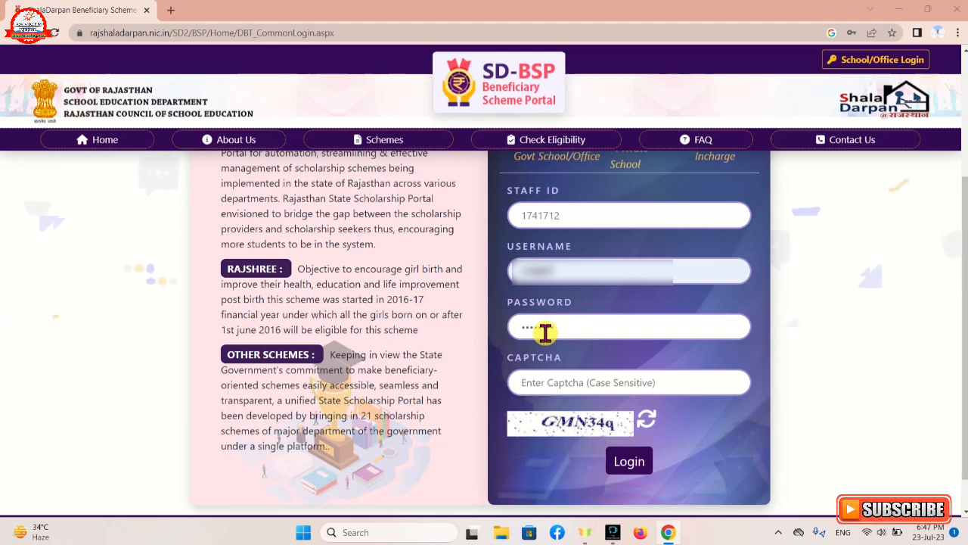
type("••••")
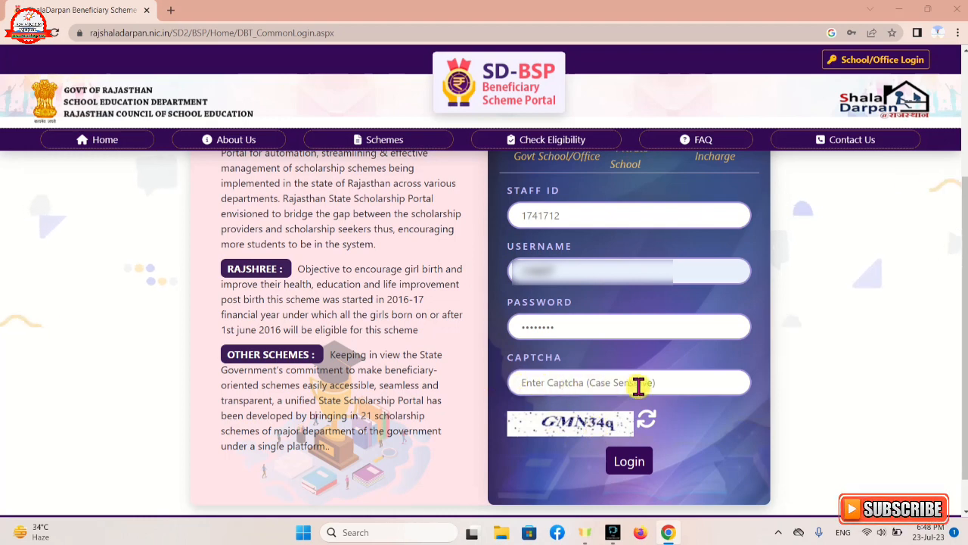
left_click(635, 465)
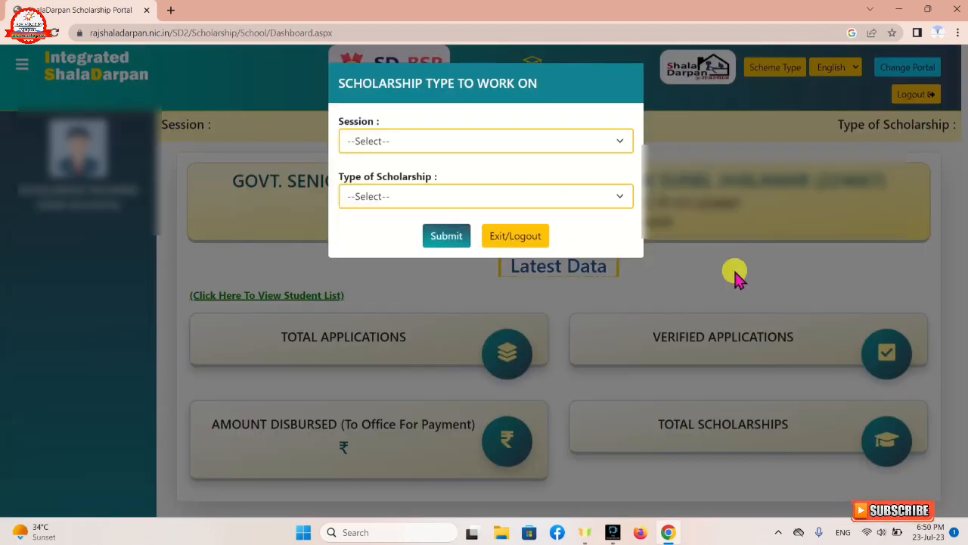
Choose session 2023-24 and the Pre Matric scholarship type to work on, and submit the selection
left_click(406, 144)
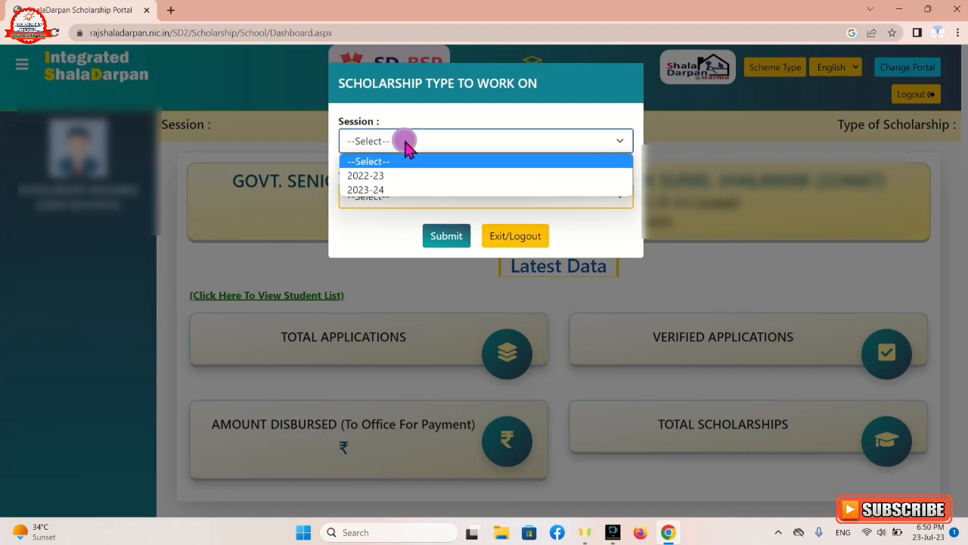
left_click(401, 190)
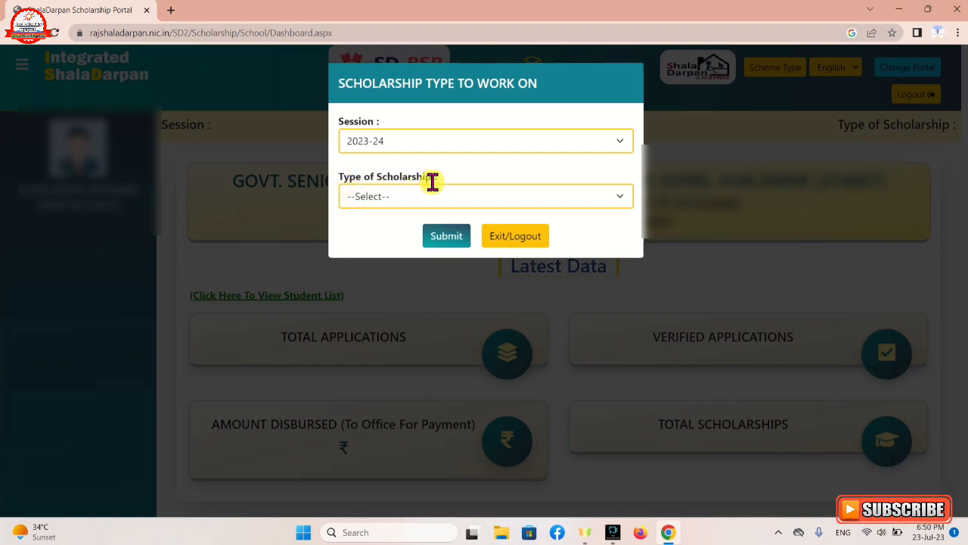
left_click(391, 198)
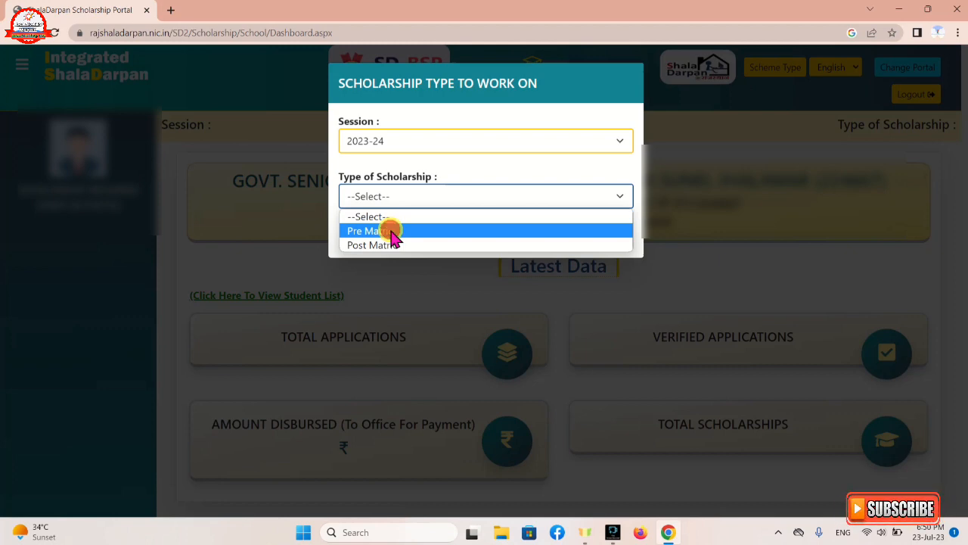
left_click(392, 231)
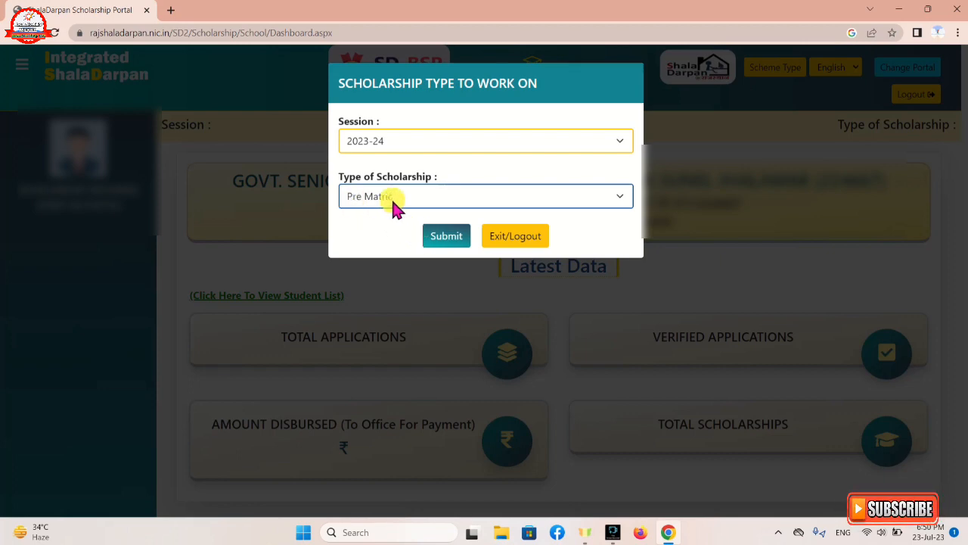
left_click(446, 238)
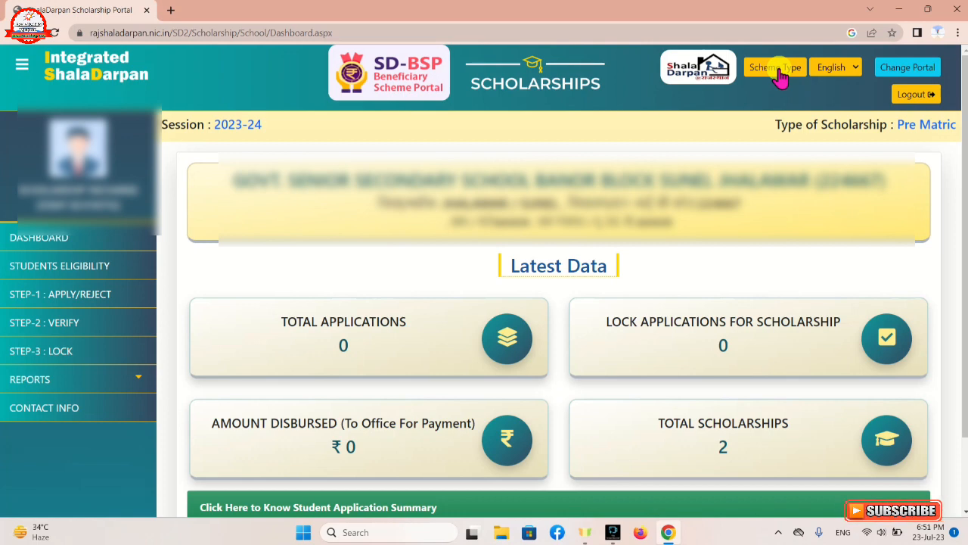
left_click(845, 69)
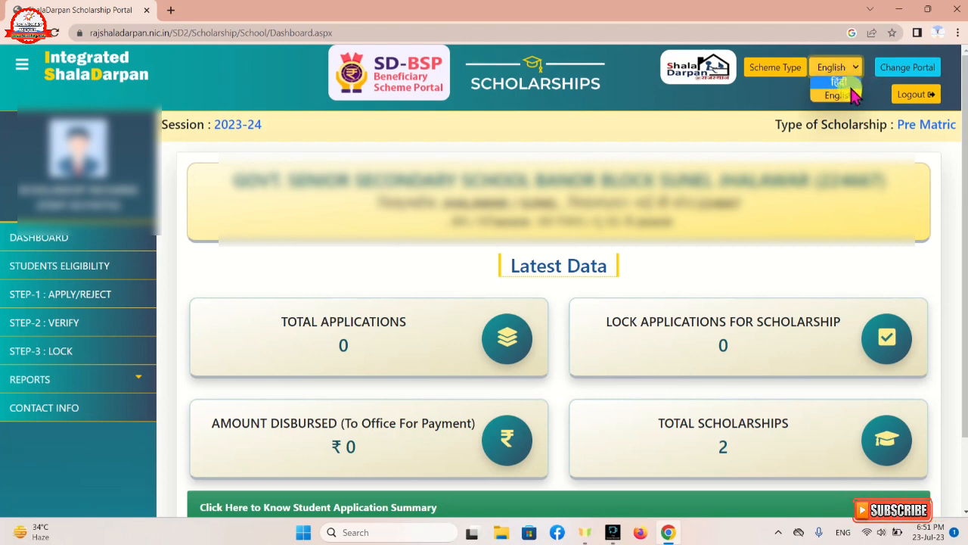
left_click(789, 93)
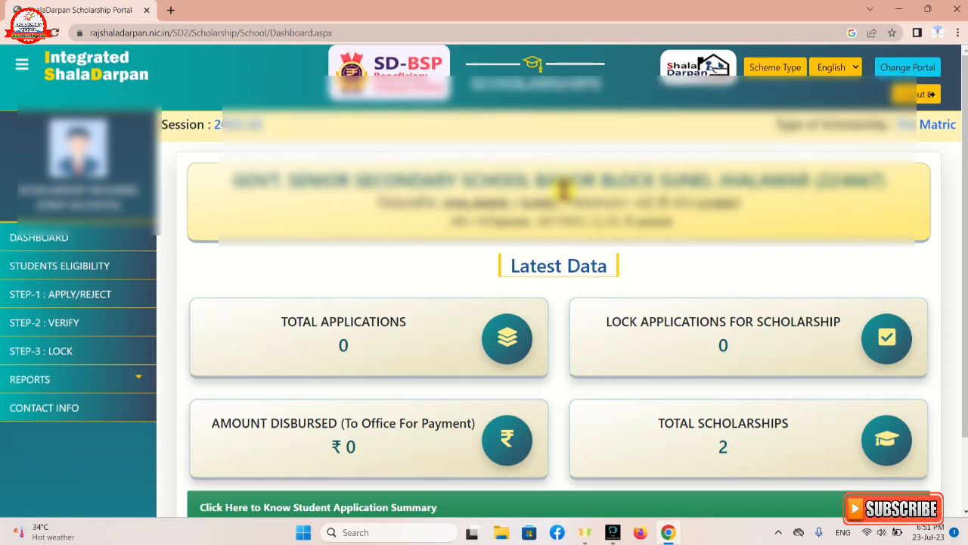
Expand the student application summary on the dashboard and examine the eligible, applied, verified and forwarded figures
scroll(563, 190, "down", 2)
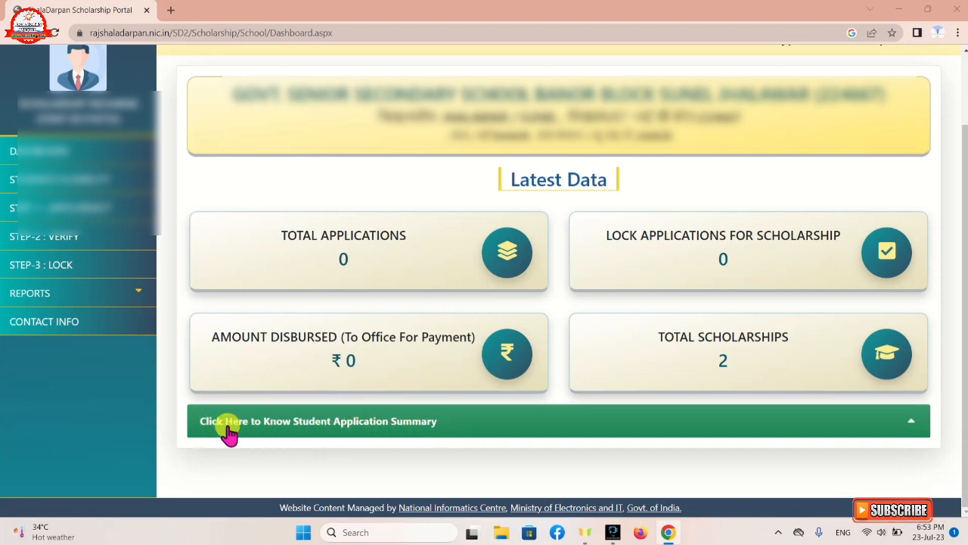
left_click(439, 429)
scroll(371, 356, "down", 2)
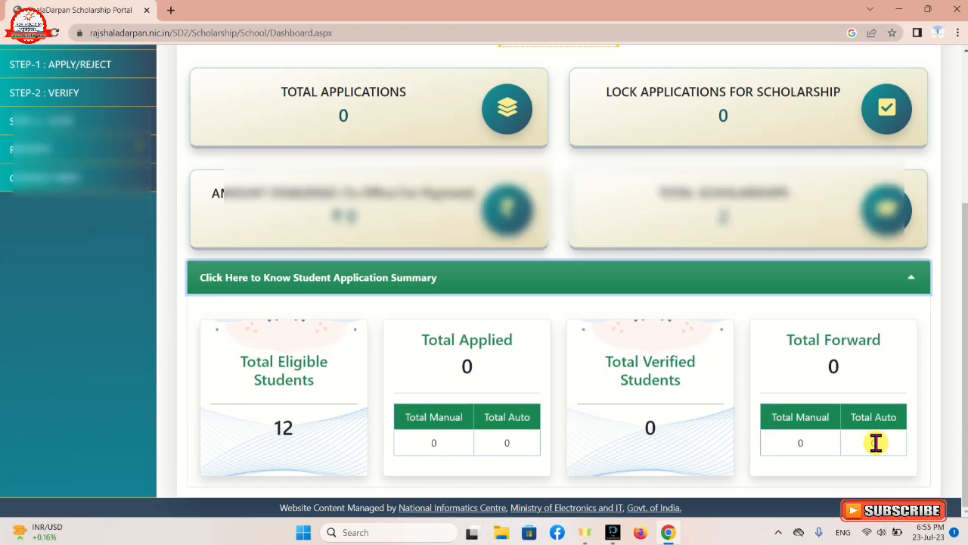
On the students eligibility page, select the Pre Matric Scholarship for SC Students (Class 9 to 10) scheme and class 9
scroll(877, 446, "up", 3)
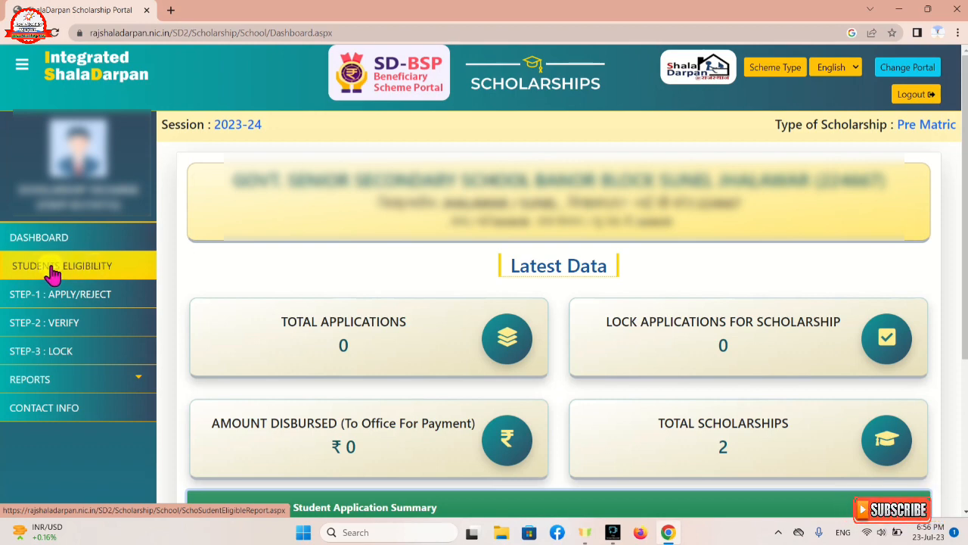
left_click(92, 279)
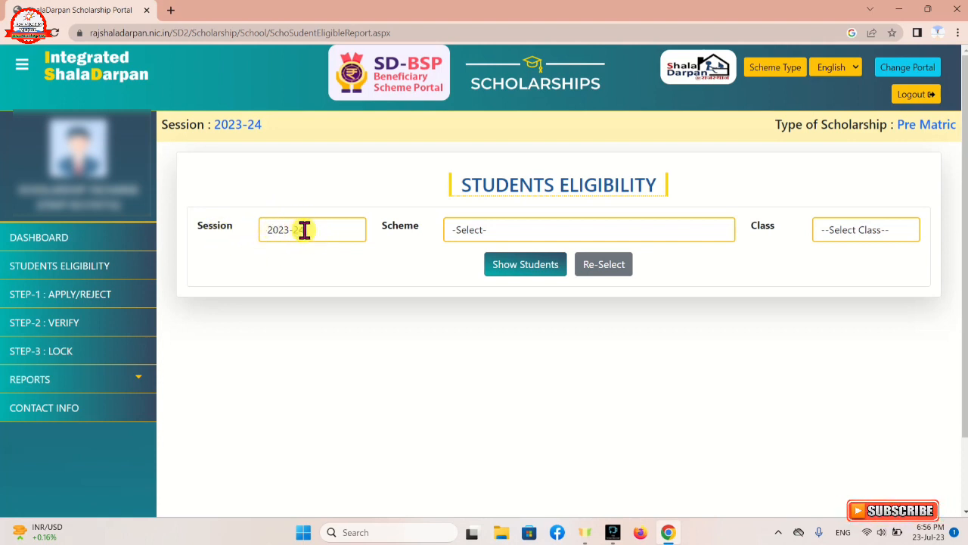
left_click(509, 235)
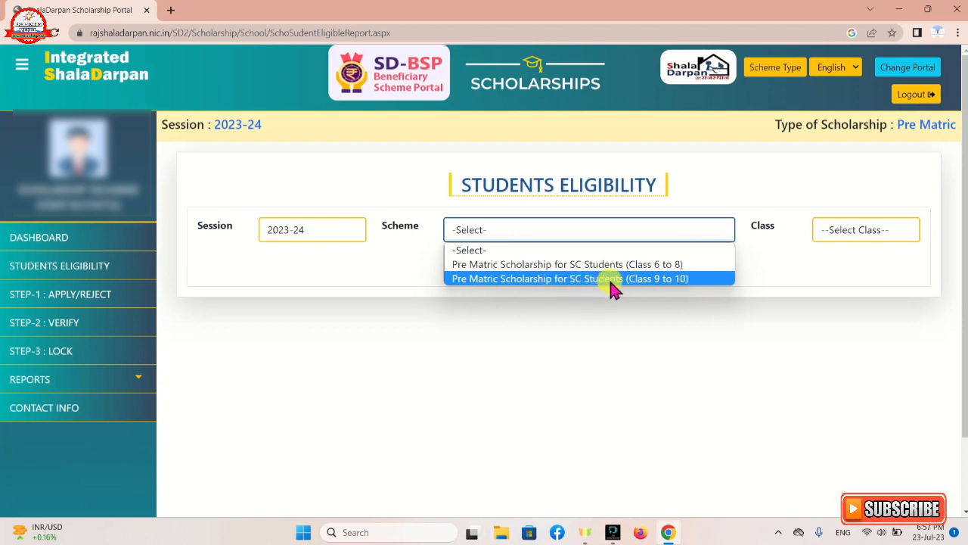
left_click(649, 281)
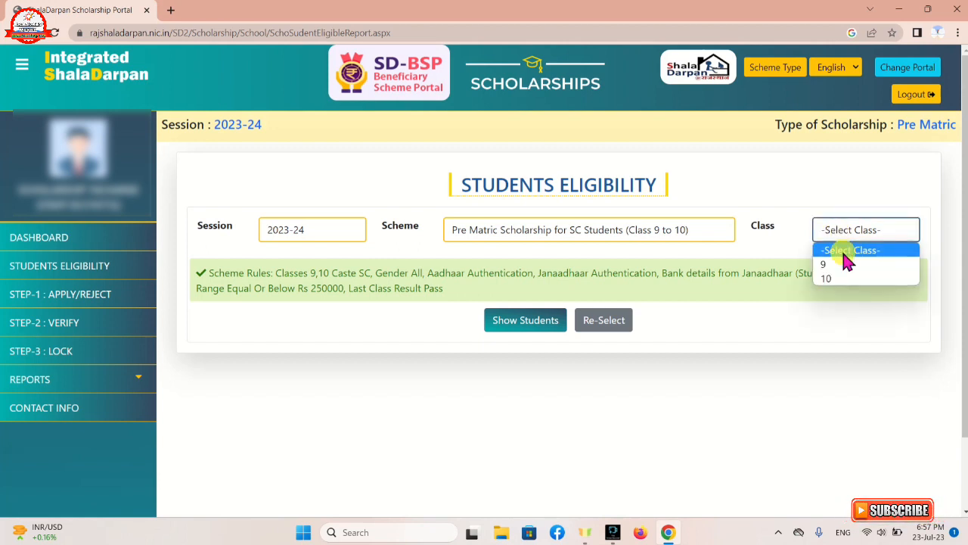
left_click(844, 265)
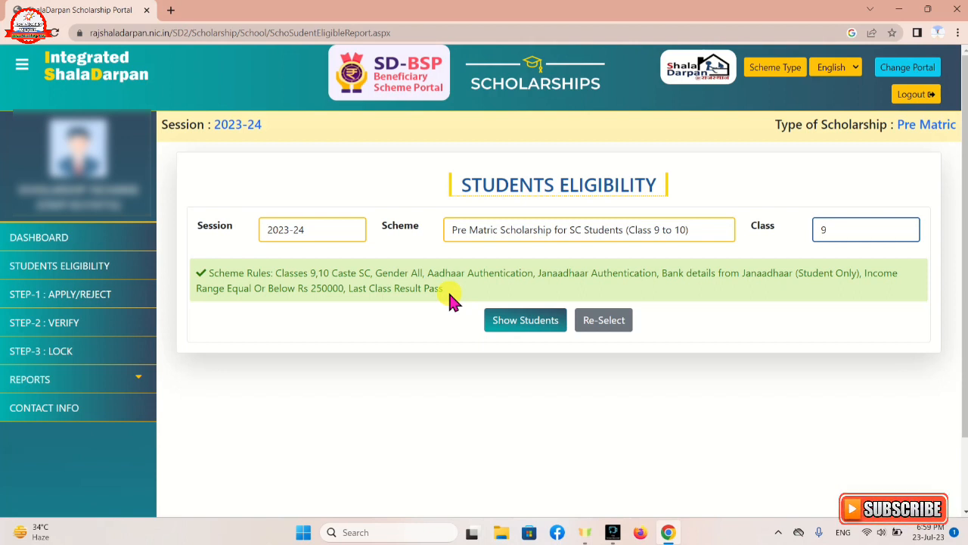
Switch the eligibility filter to the Pre Matric Scholarship for SC Students (Class 6 to 8) scheme and class 6
left_click(714, 229)
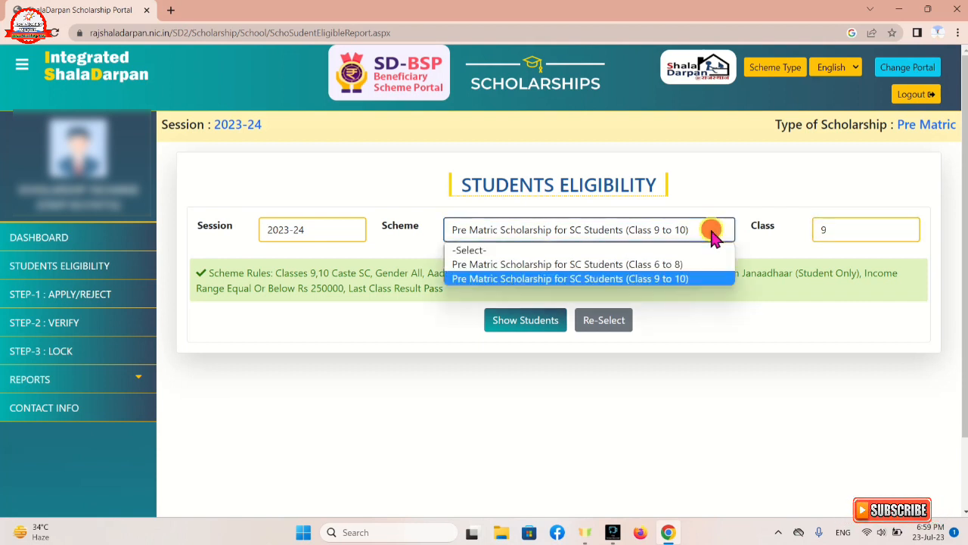
left_click(702, 266)
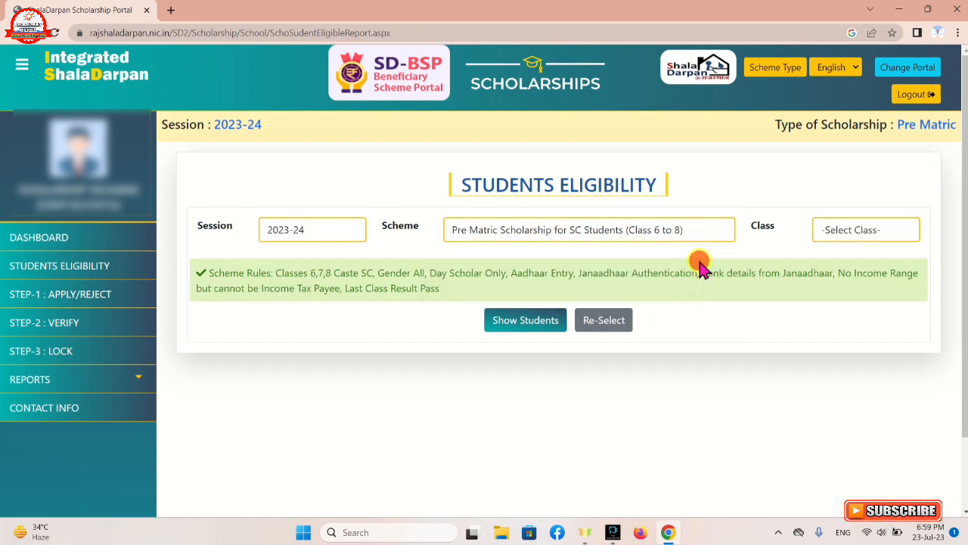
left_click(846, 231)
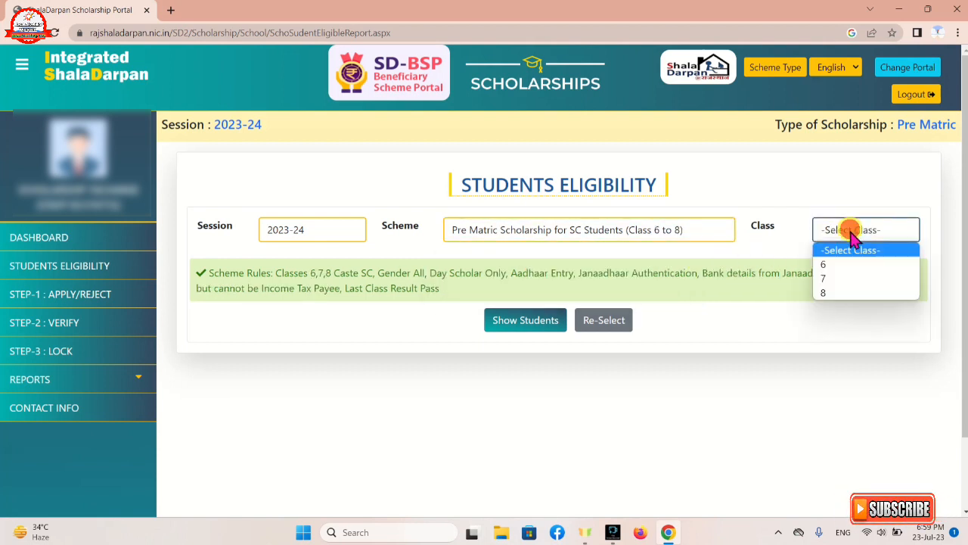
left_click(849, 264)
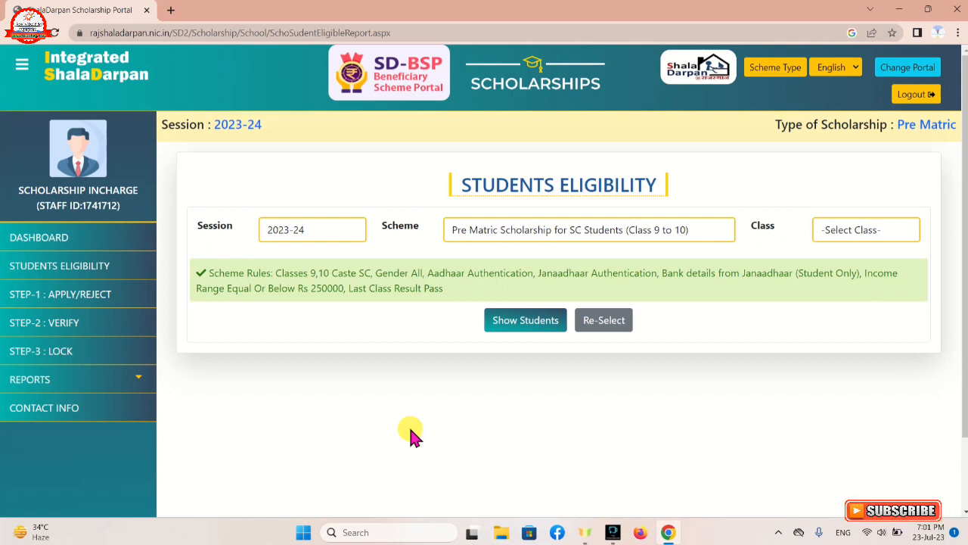
Pick class 9 for the Class 9 to 10 scheme and show its students' eligibility list
left_click(848, 233)
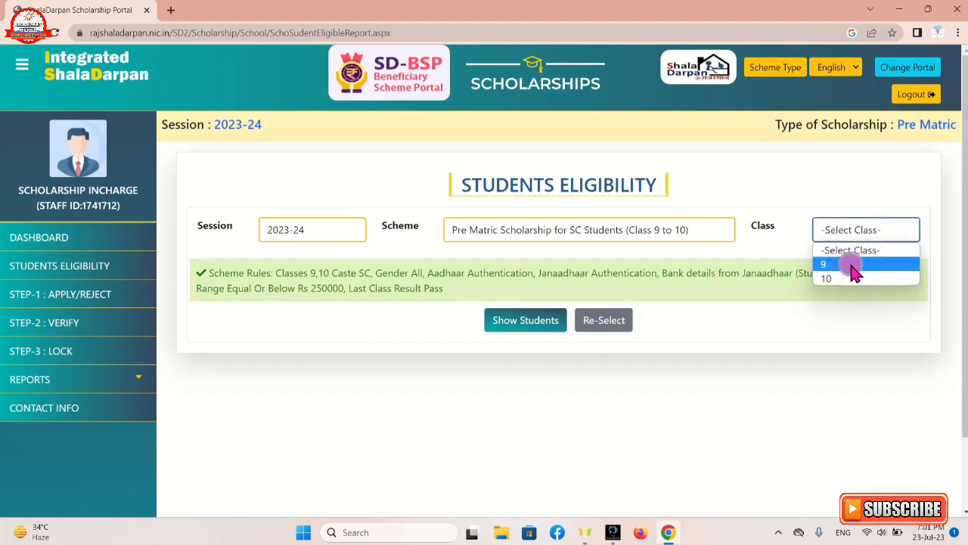
left_click(839, 262)
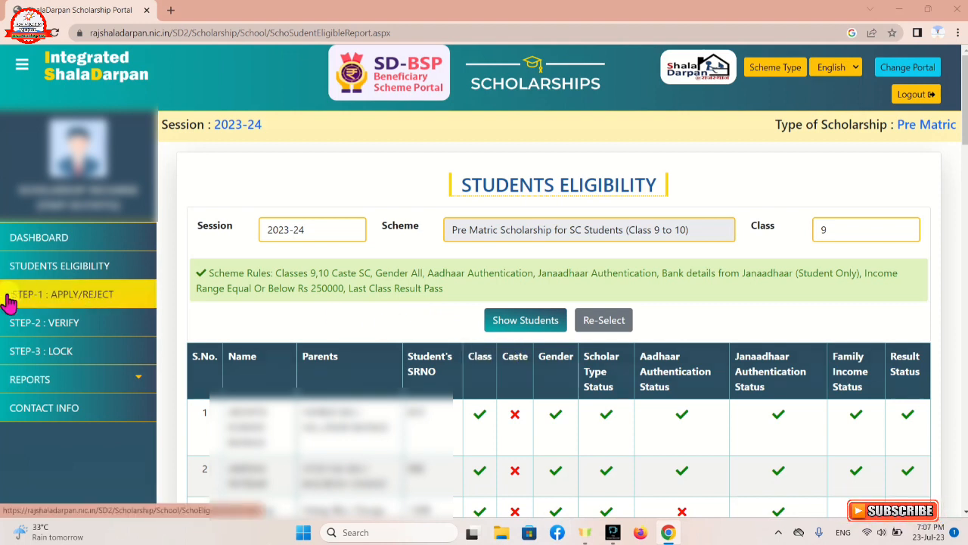
In Step-1 Apply/Reject, show the eligible students for the Pre Matric Scholarship for SC Students (Class 9 to 10) scheme
left_click(84, 298)
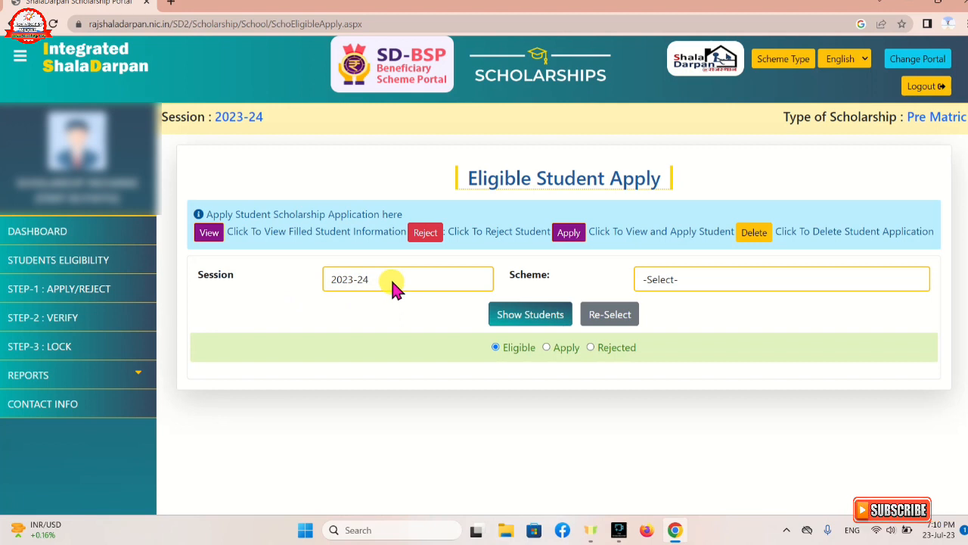
left_click(705, 279)
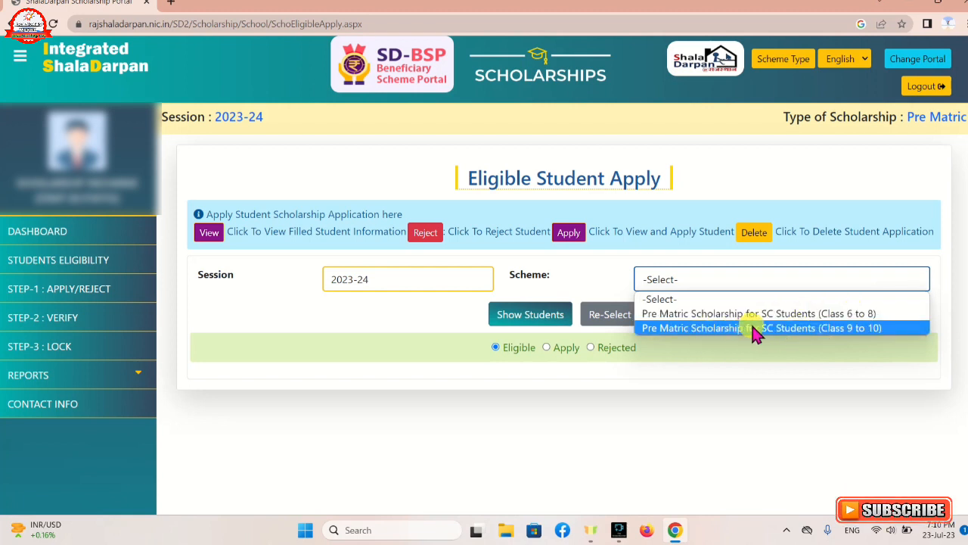
left_click(818, 330)
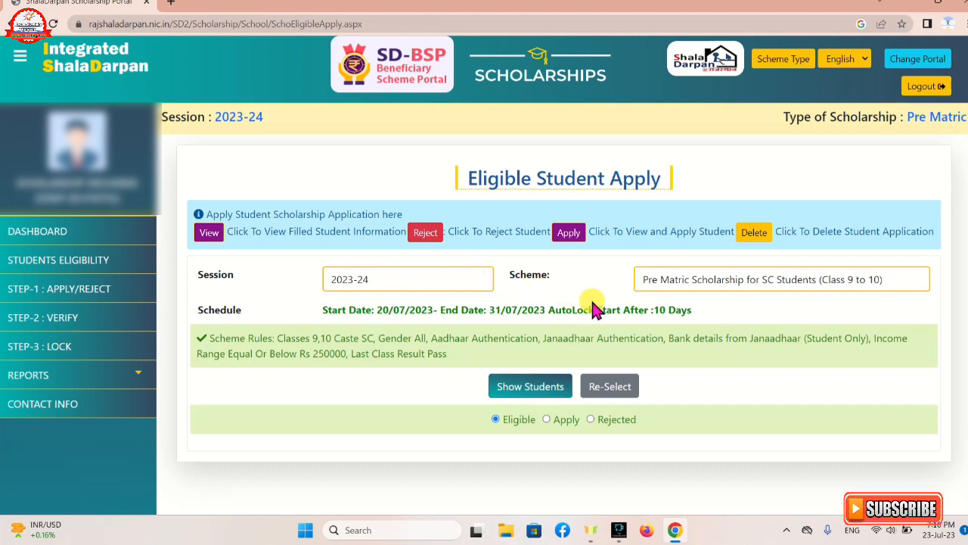
left_click(530, 387)
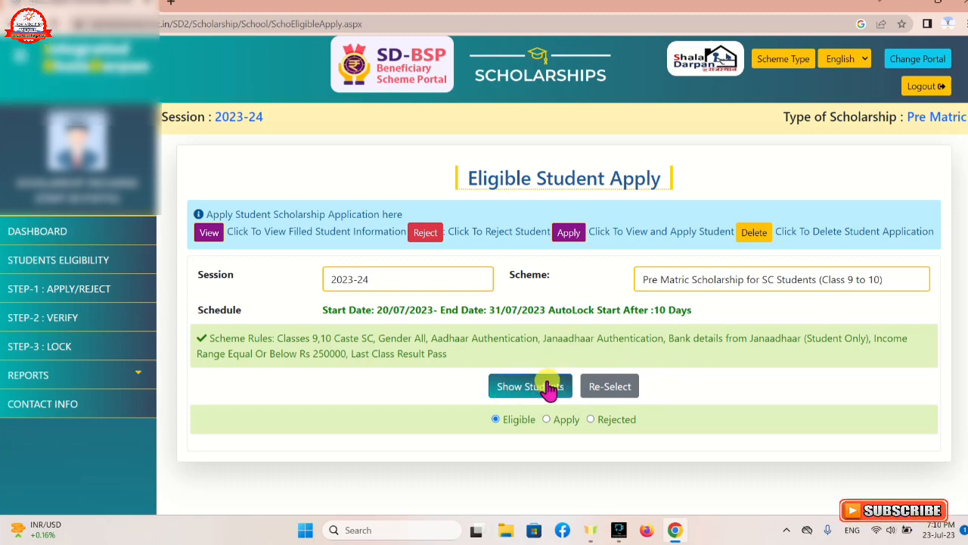
scroll(378, 312, "down", 1)
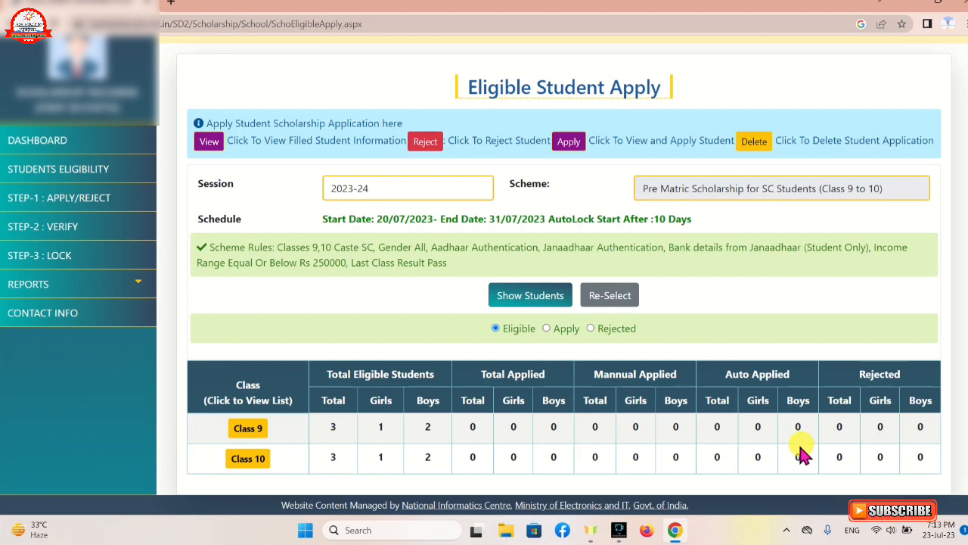
List the eligible Class 10 students and submit the scholarship application of the third student in the list
left_click(248, 459)
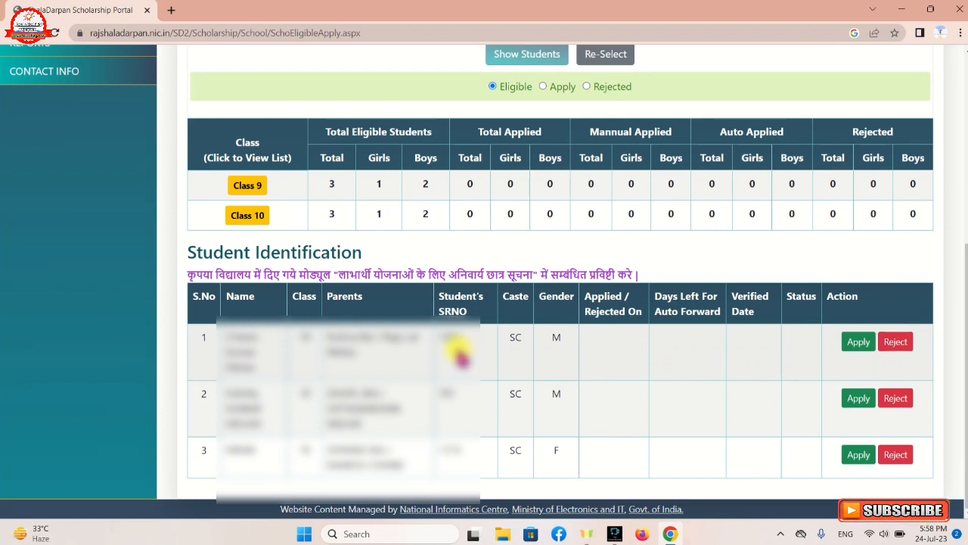
left_click(859, 344)
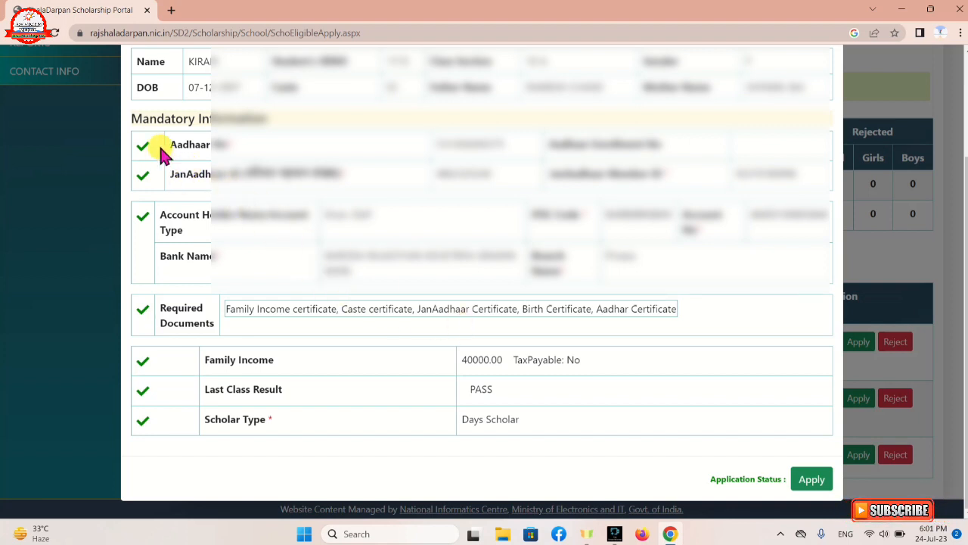
left_click(811, 480)
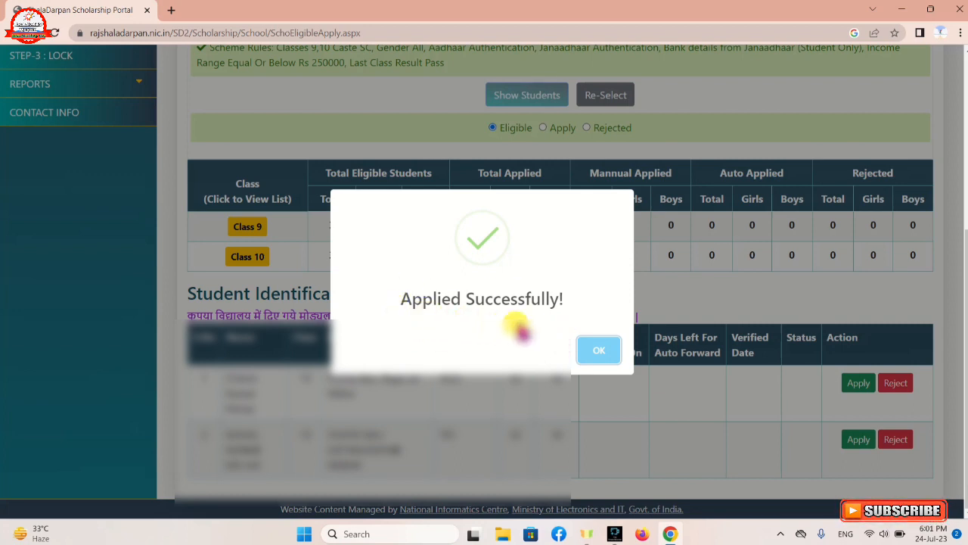
left_click(605, 360)
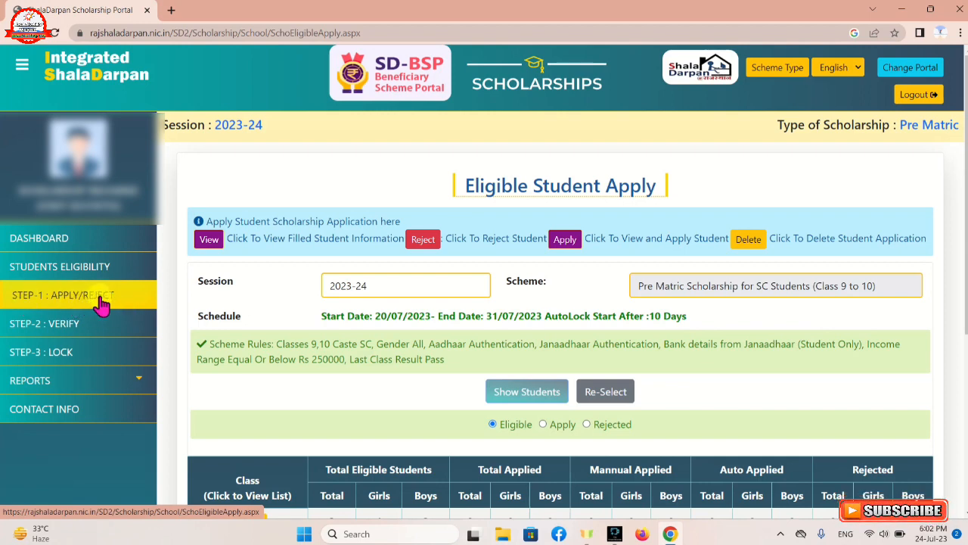
In Step-2 Verify, list the Class 10 applicants of the Pre Matric Scholarship for SC Students (Class 9 to 10) scheme and view the student's application
left_click(63, 333)
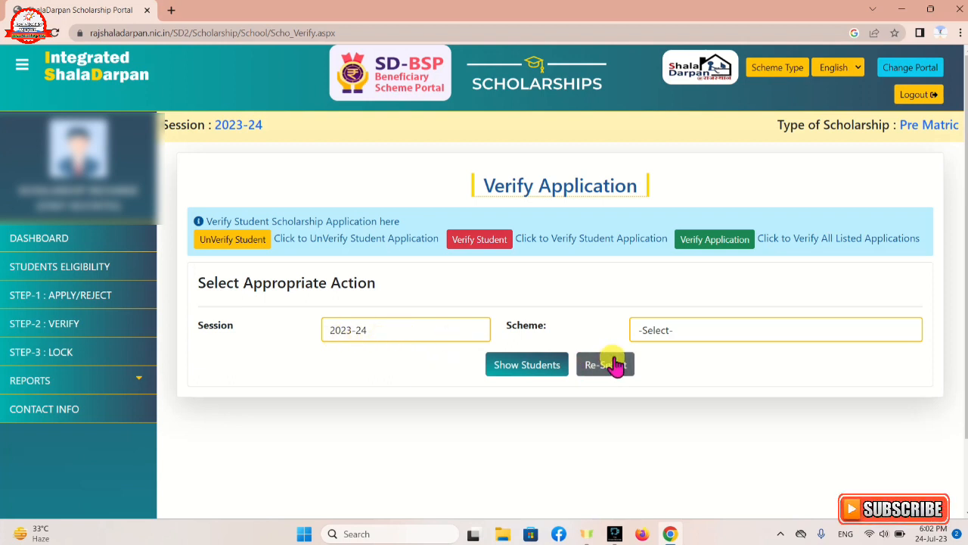
left_click(739, 335)
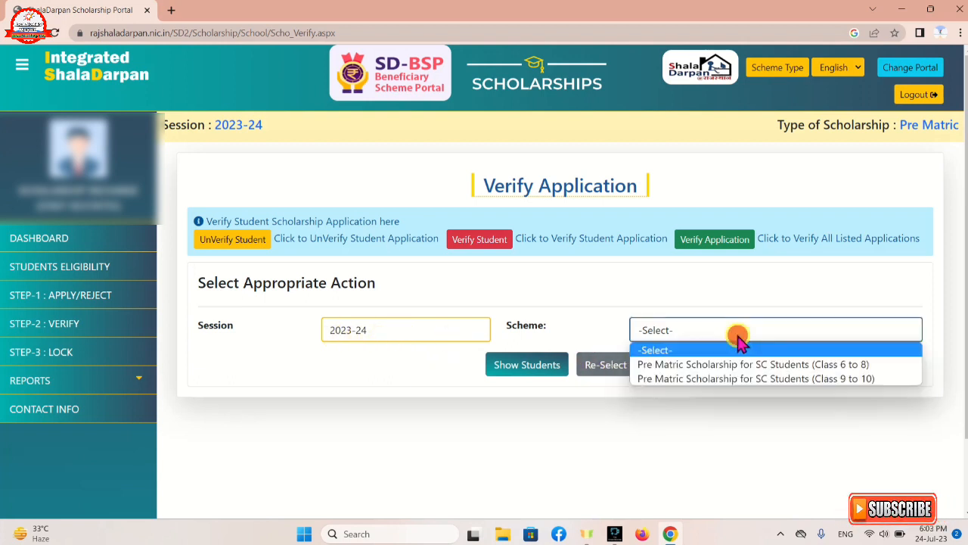
left_click(730, 380)
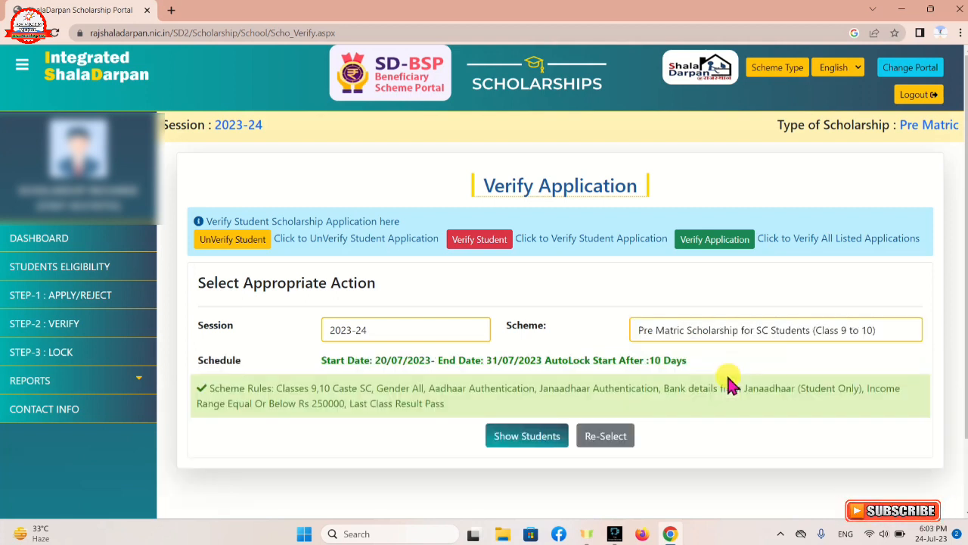
left_click(528, 437)
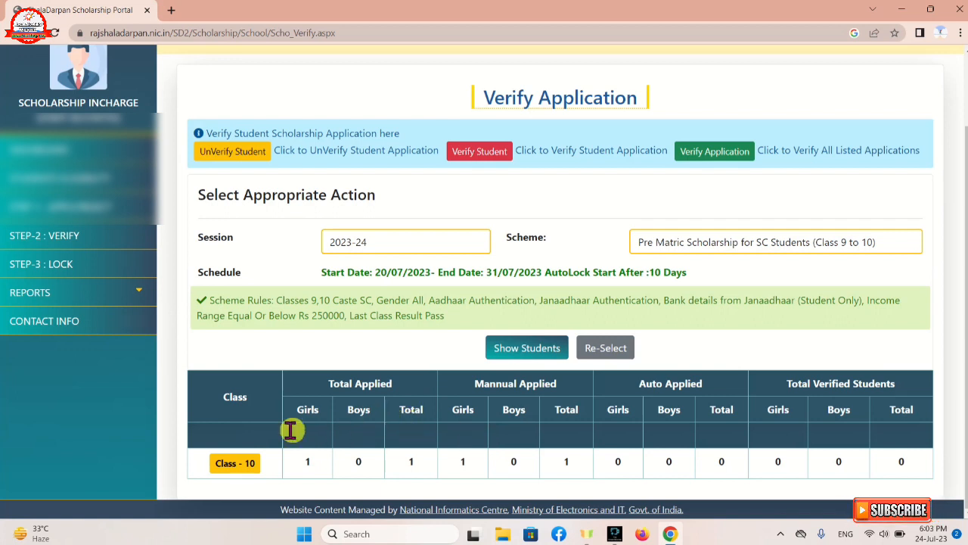
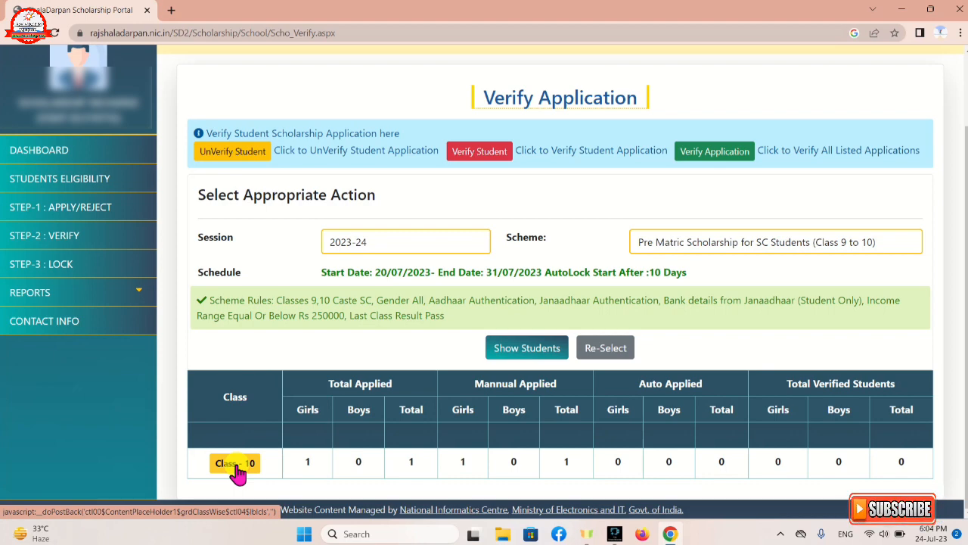
left_click(236, 464)
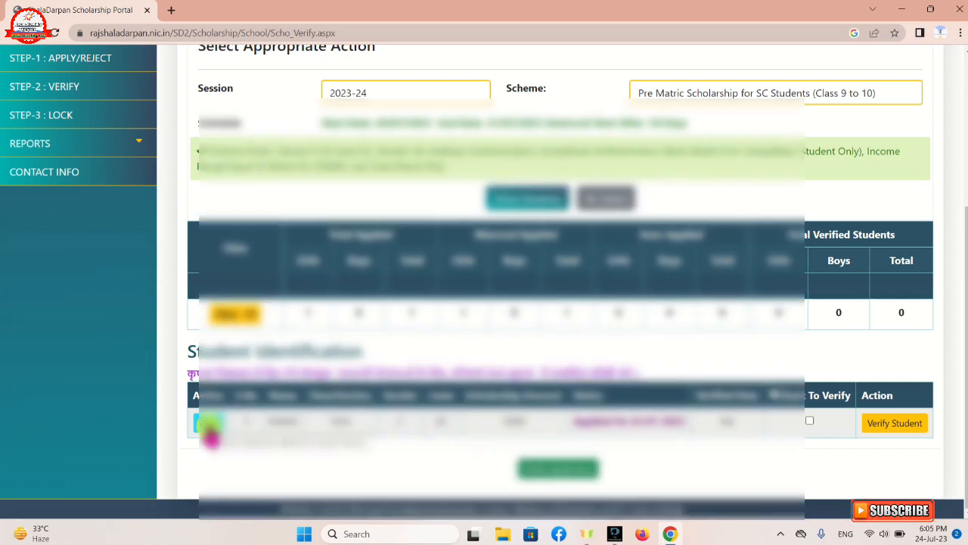
left_click(210, 427)
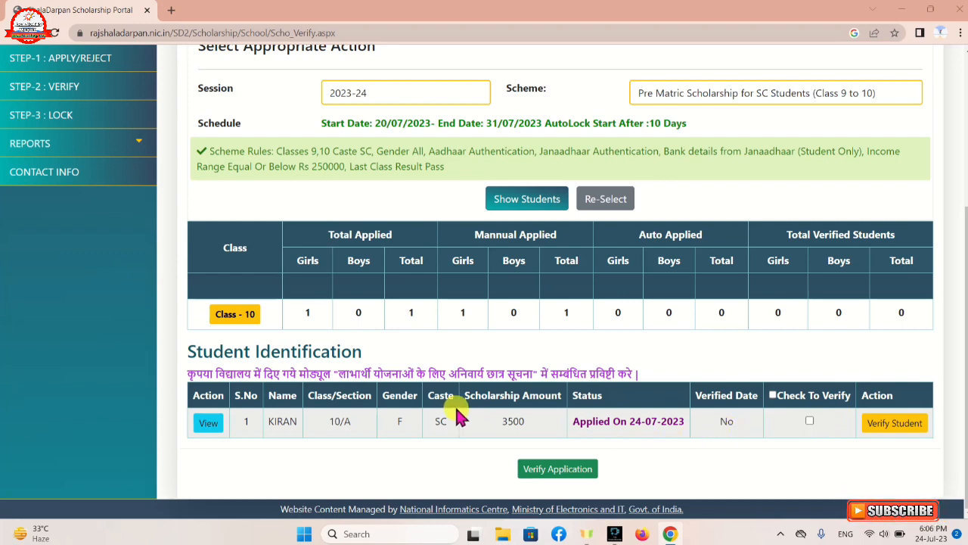
left_click(773, 396)
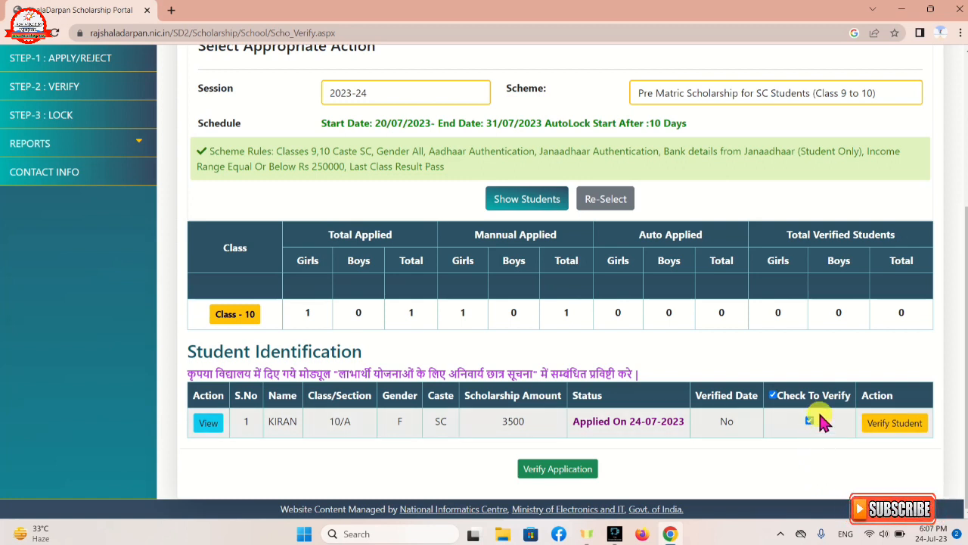
left_click(772, 395)
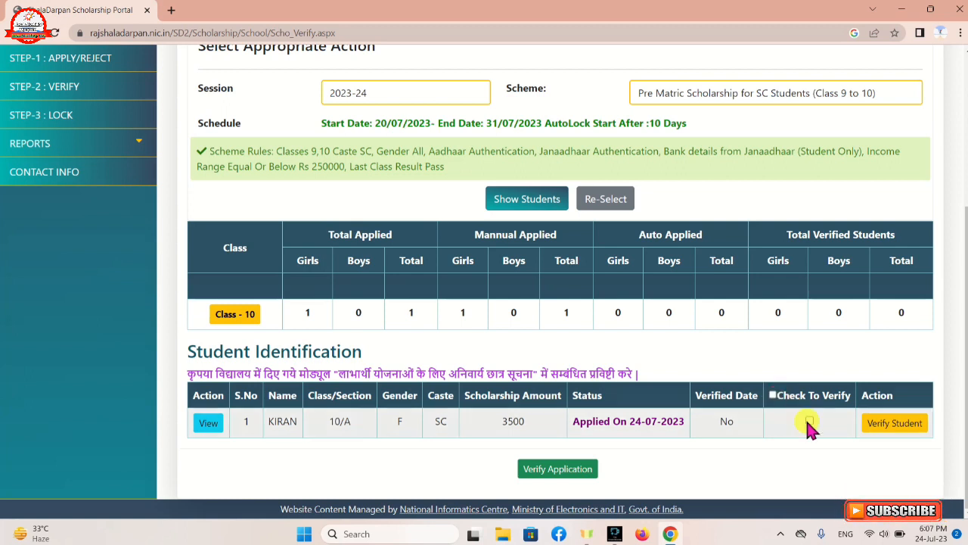
left_click(808, 421)
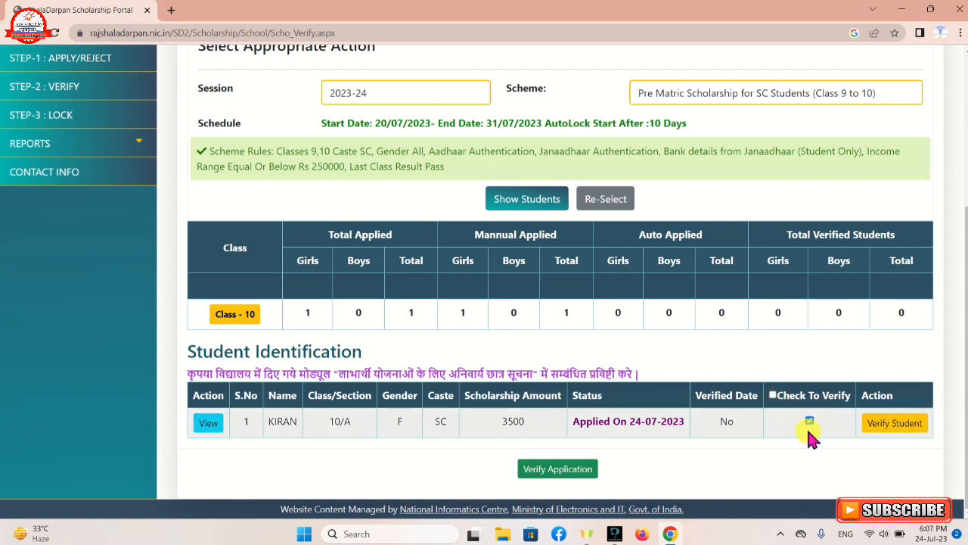
left_click(811, 421)
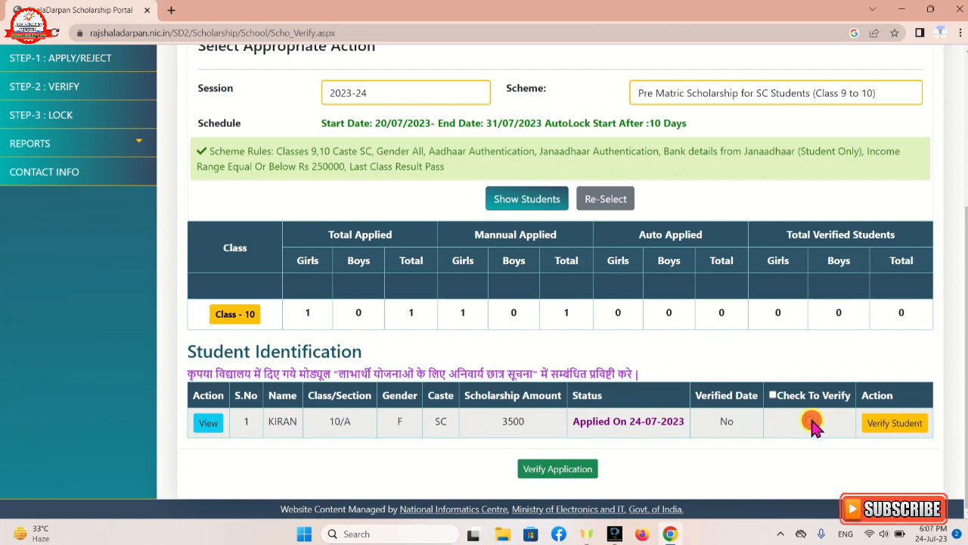
Mark all listed Class 10 applications for verification and verify them
left_click(773, 395)
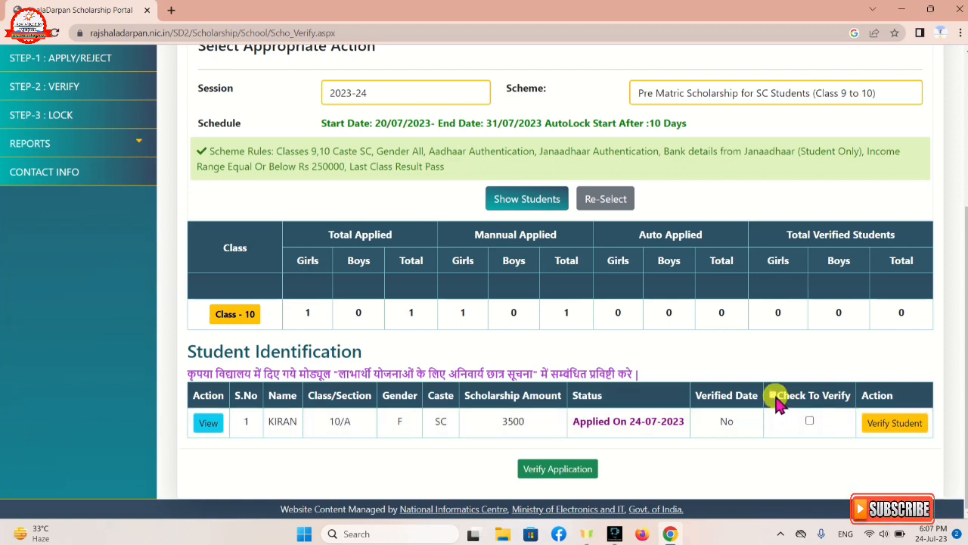
left_click(773, 397)
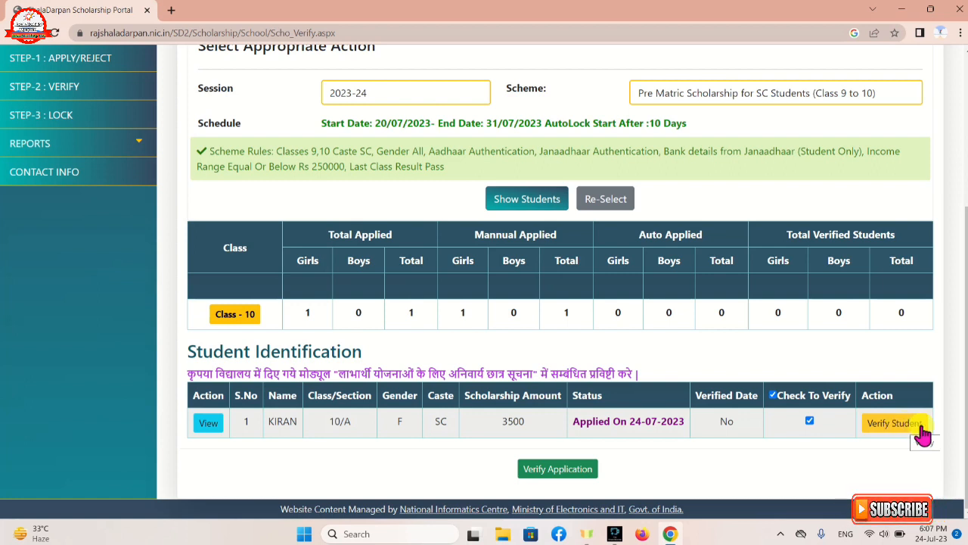
left_click(561, 470)
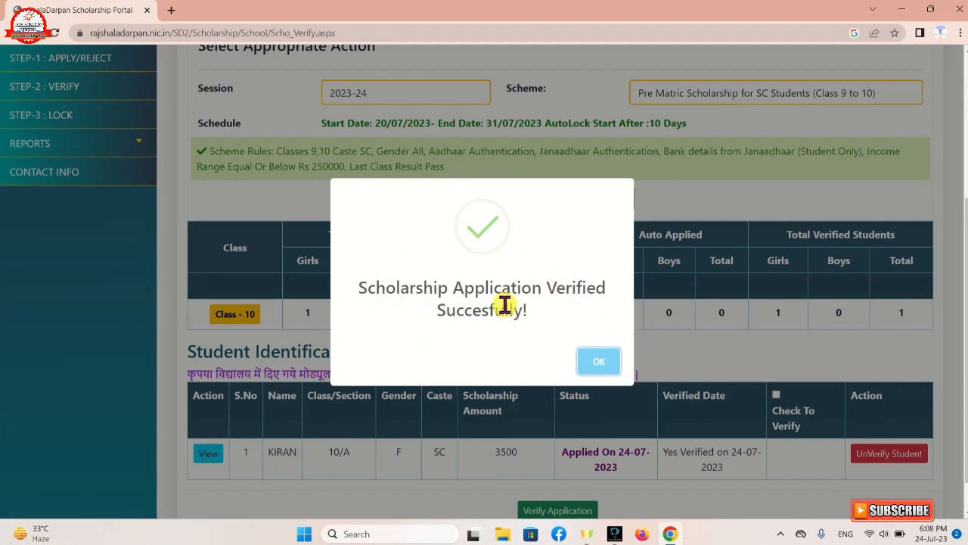
left_click(592, 368)
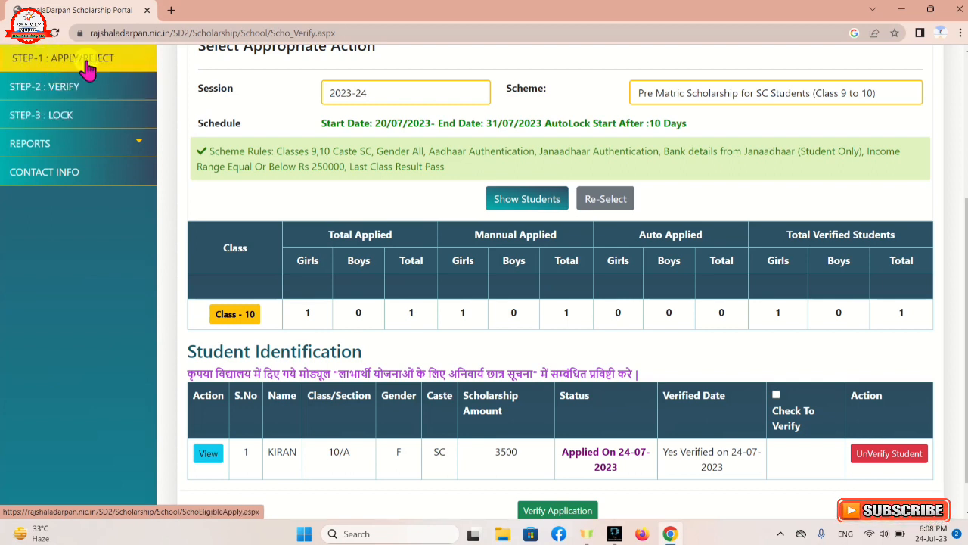
In Step-3 Lock, list the verified Class 10 students of the Pre Matric Scholarship for SC Students (Class 9 to 10) scheme
left_click(62, 125)
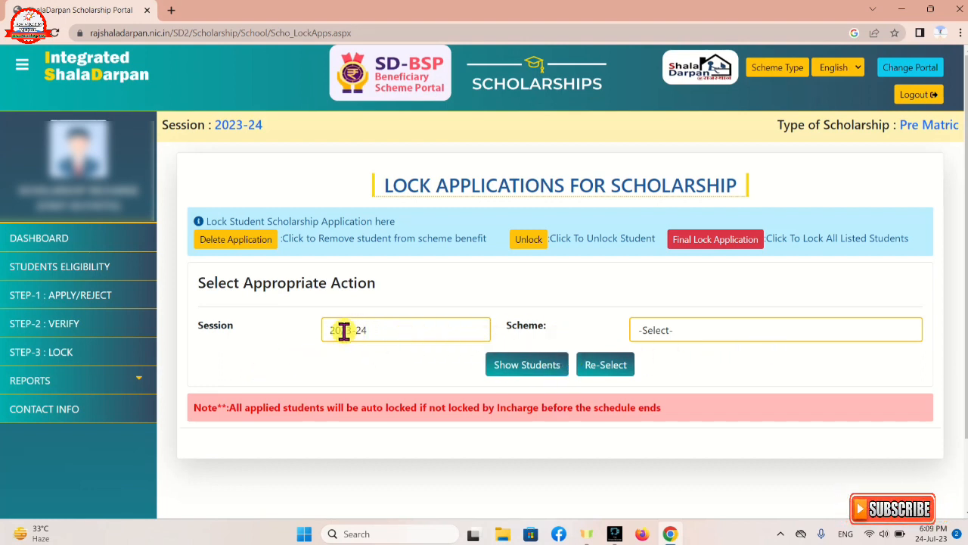
left_click(686, 333)
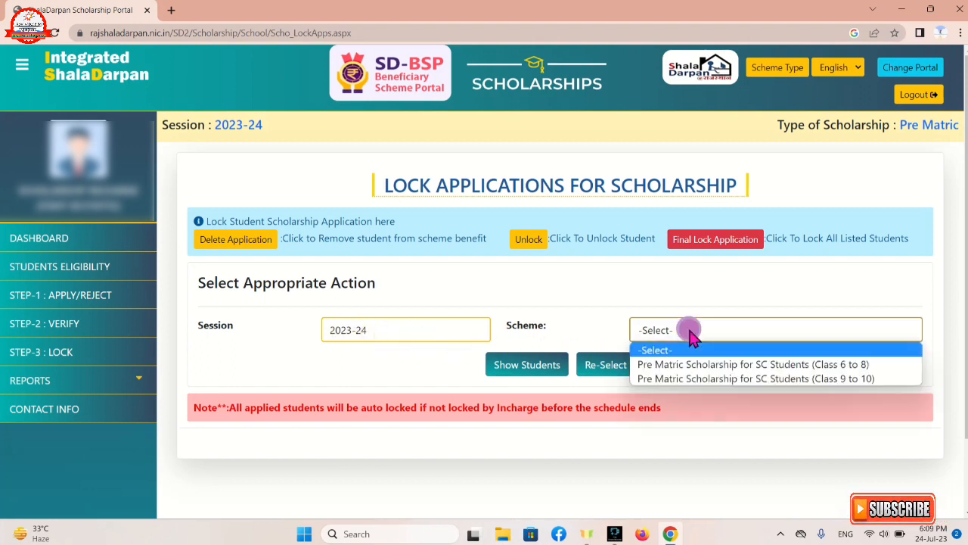
left_click(689, 378)
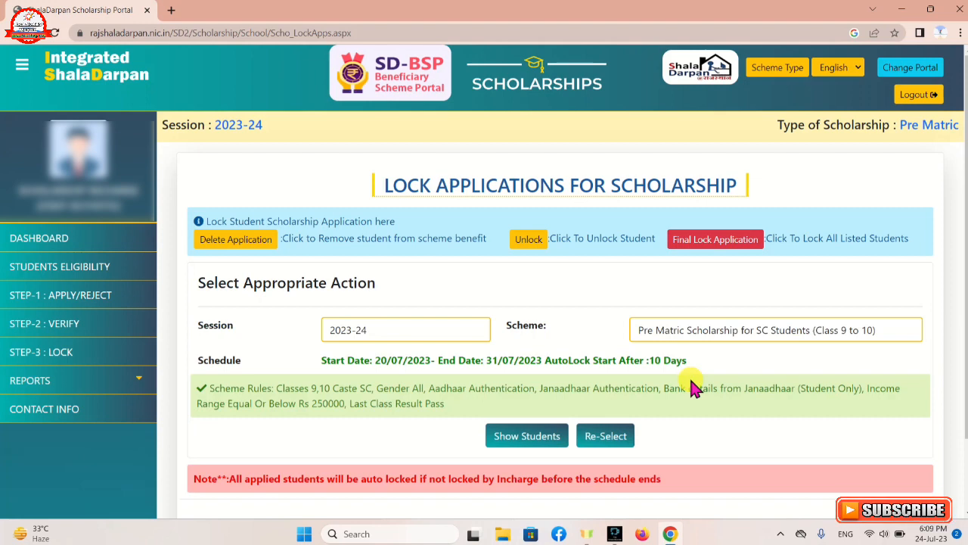
scroll(689, 386, "down", 1)
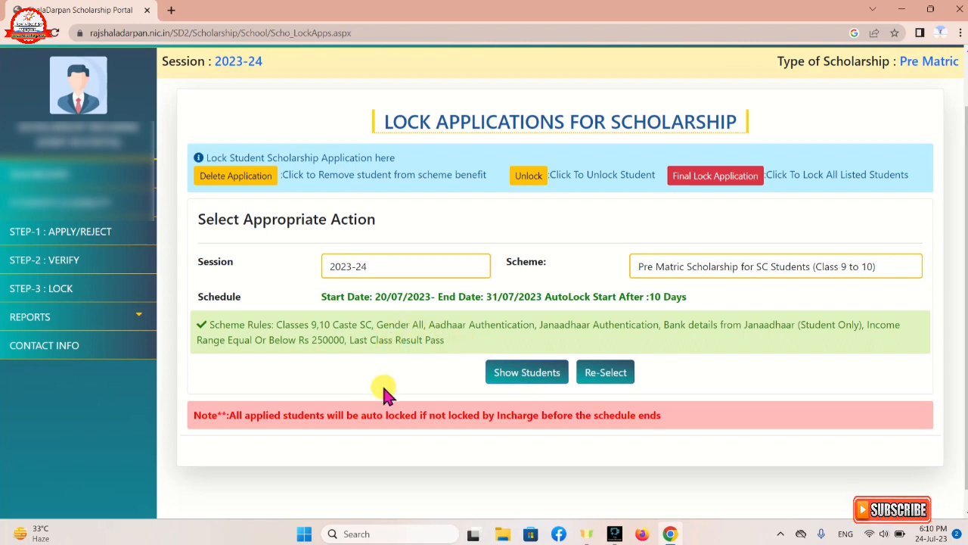
left_click(538, 382)
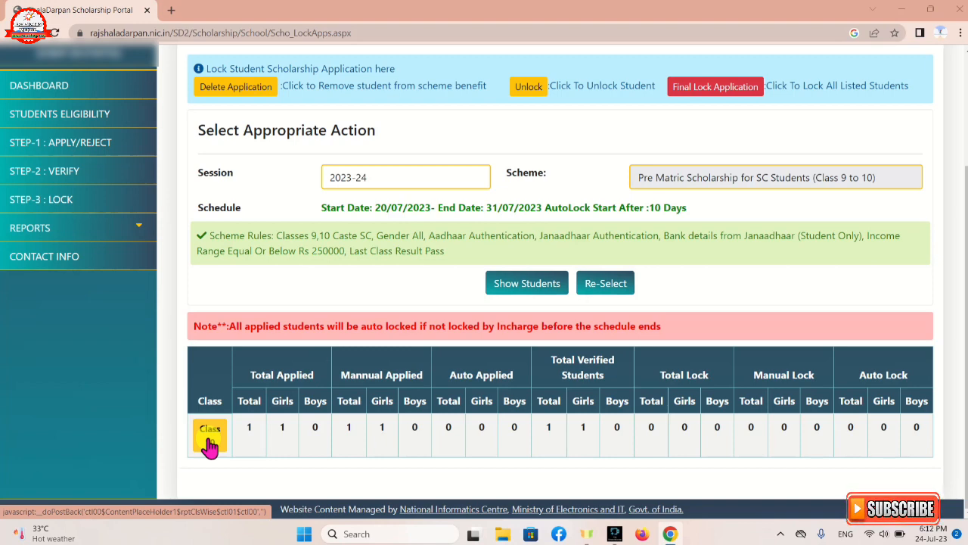
left_click(207, 439)
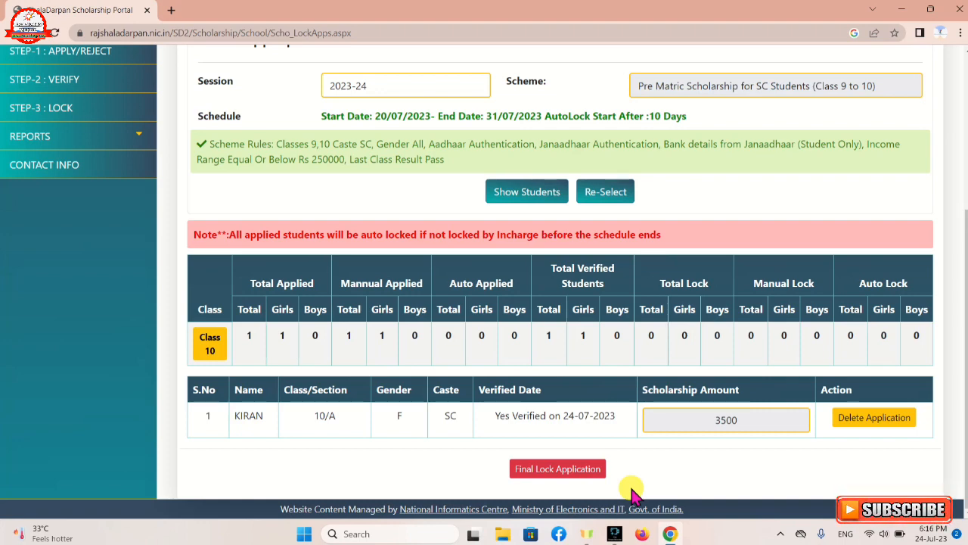
Show the scheme-wise Student Application Report for class 10 across all schemes and look through its columns
scroll(632, 491, "up", 2)
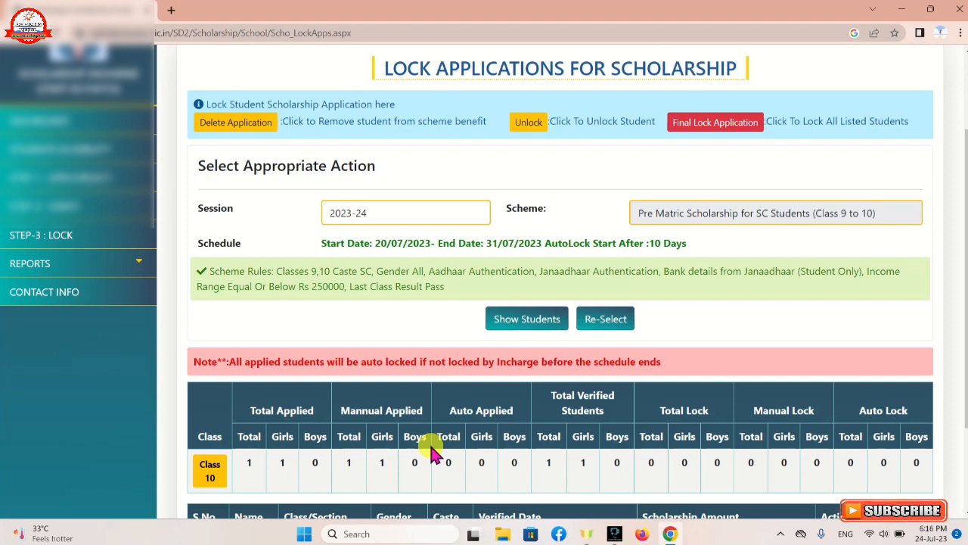
scroll(433, 451, "up", 2)
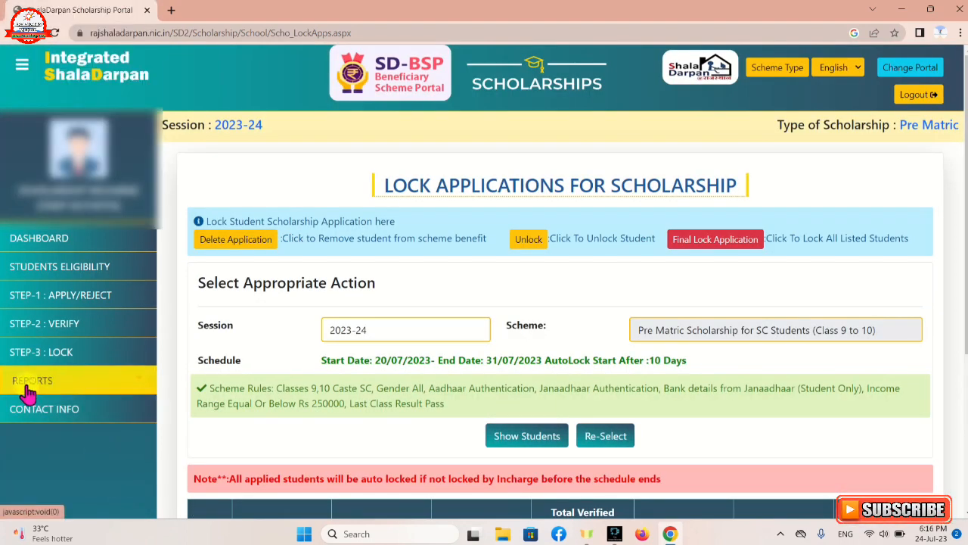
left_click(99, 382)
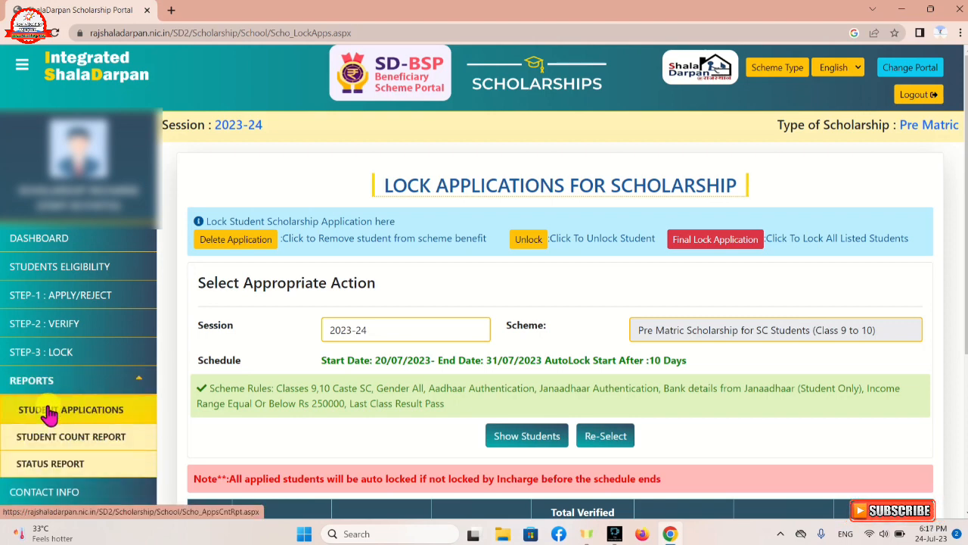
left_click(97, 418)
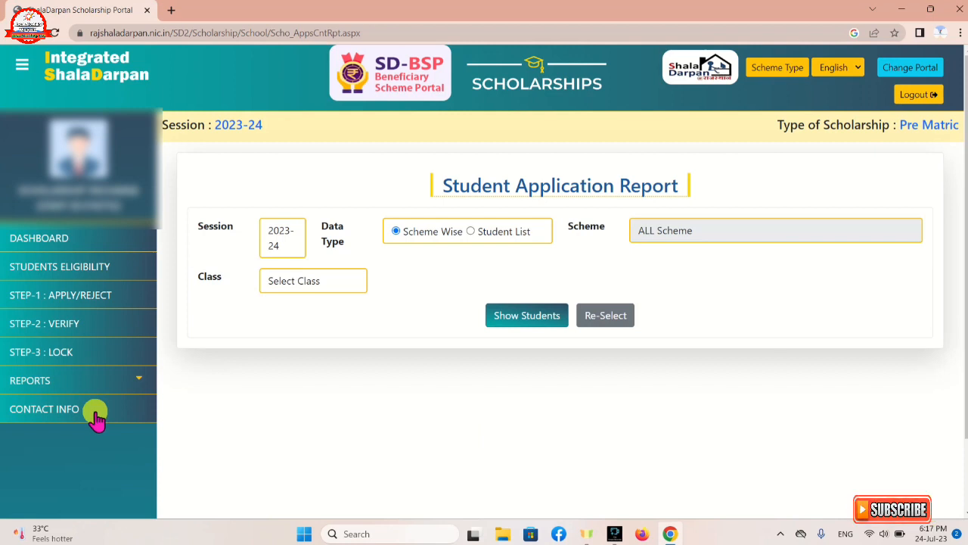
left_click(397, 229)
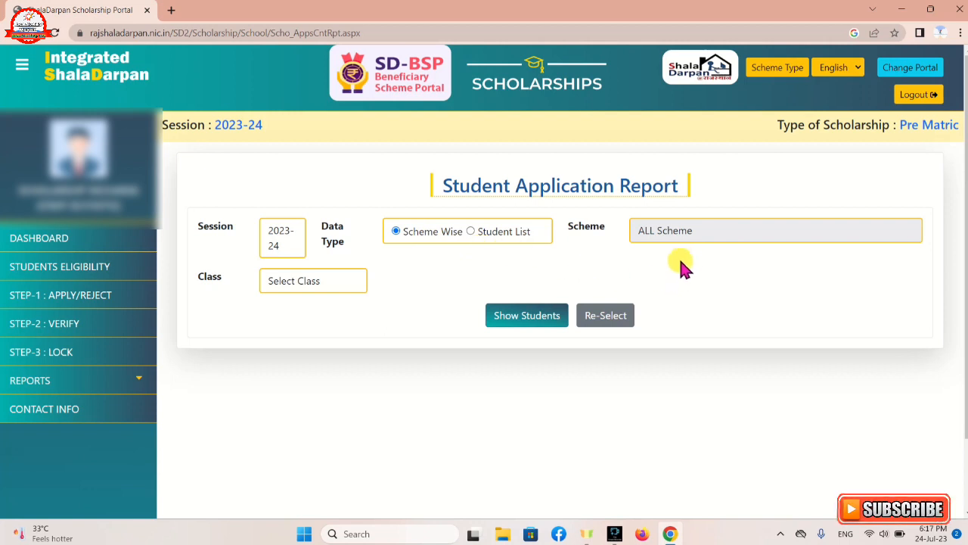
left_click(343, 282)
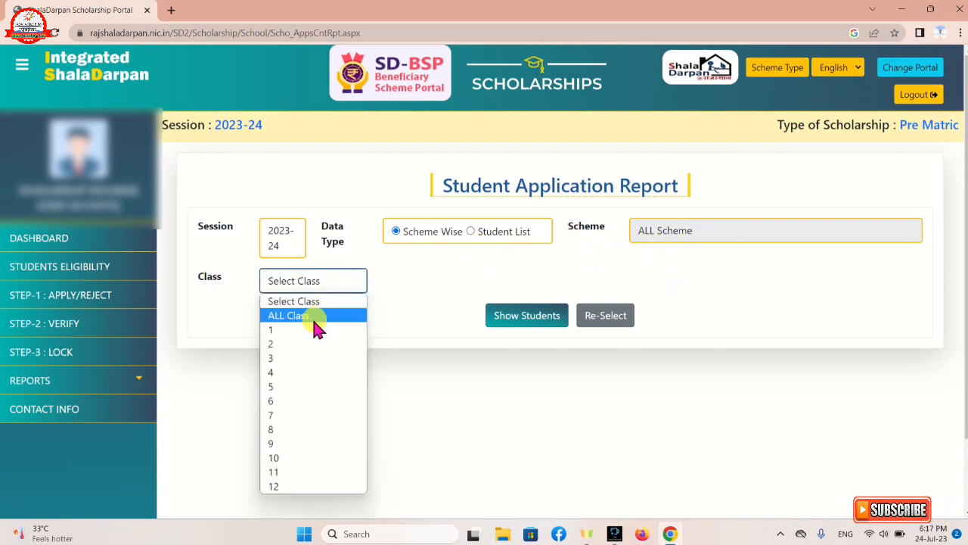
left_click(285, 458)
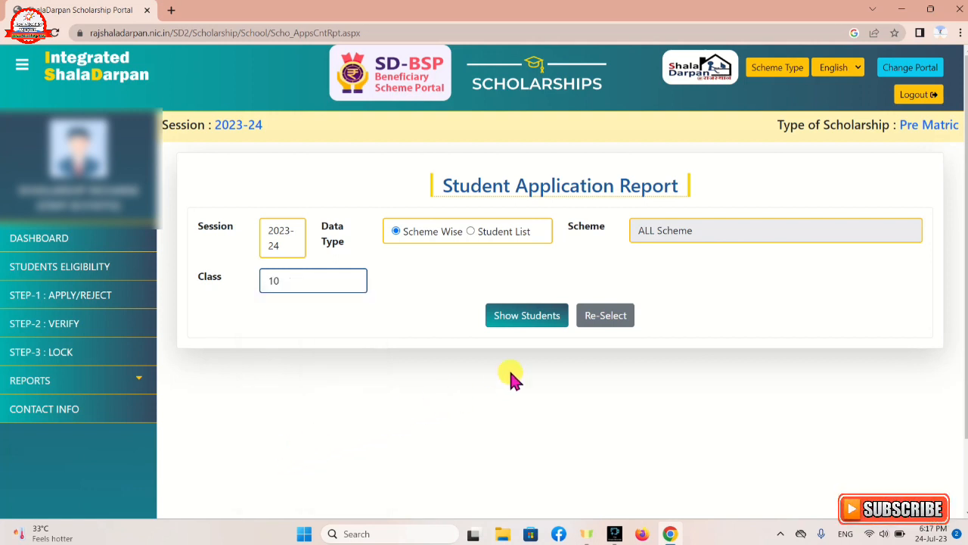
left_click(522, 316)
scroll(237, 384, "down", 1)
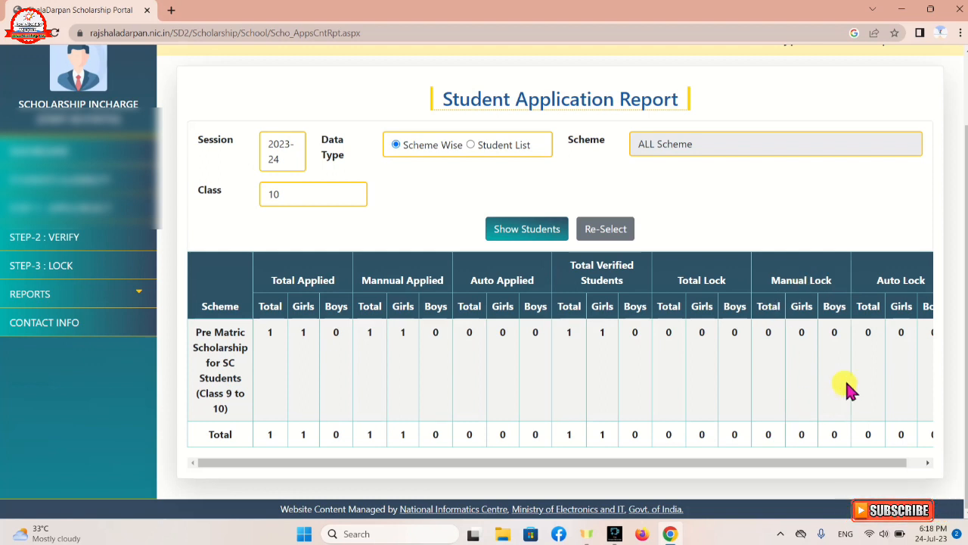
left_click(928, 463)
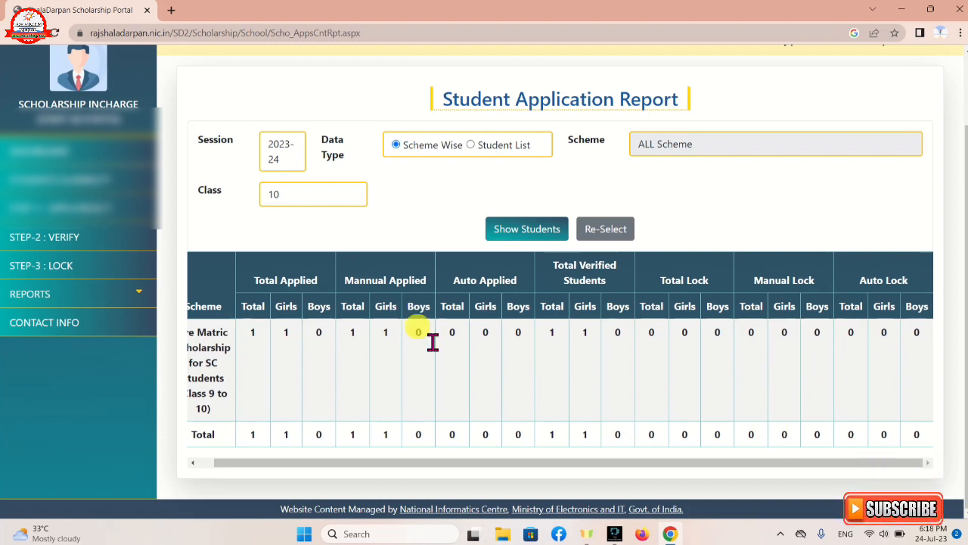
Show the Student Count Report for Class 10, Section A, under the Pre Matric Scholarship for SC Students (Class 9 to 10)
left_click(143, 301)
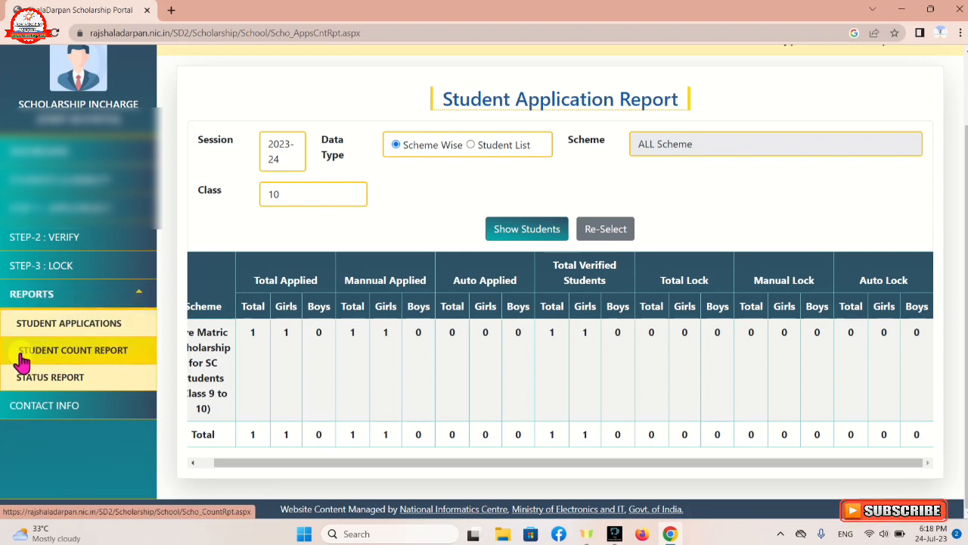
left_click(62, 363)
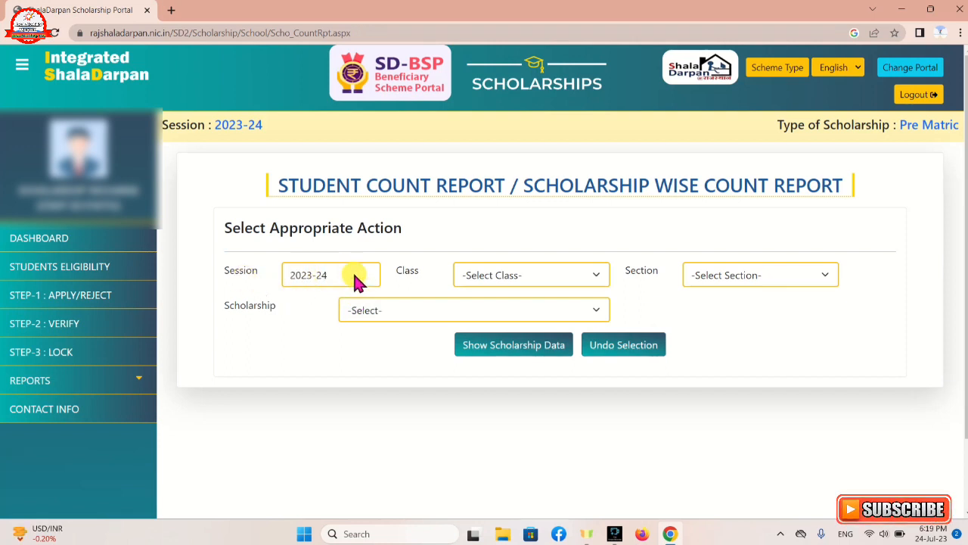
left_click(514, 277)
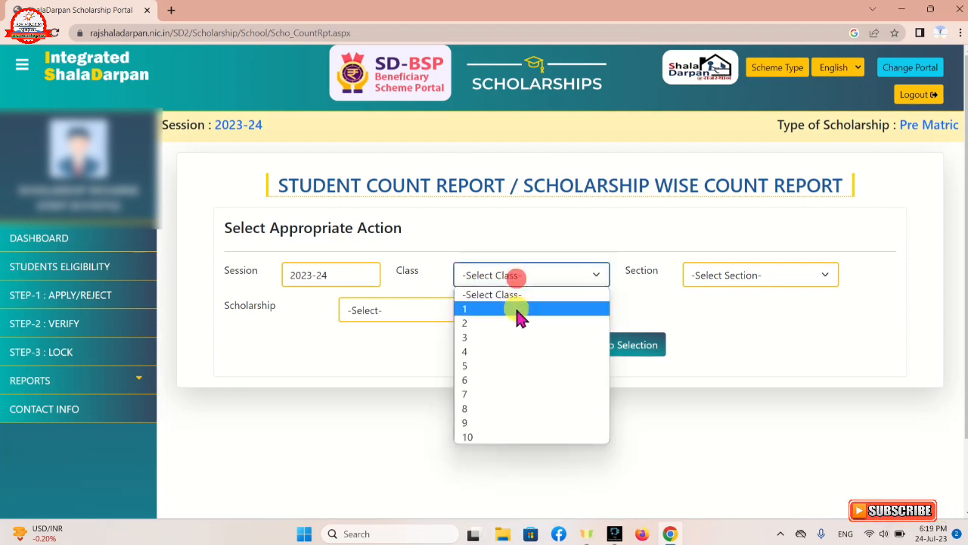
left_click(485, 436)
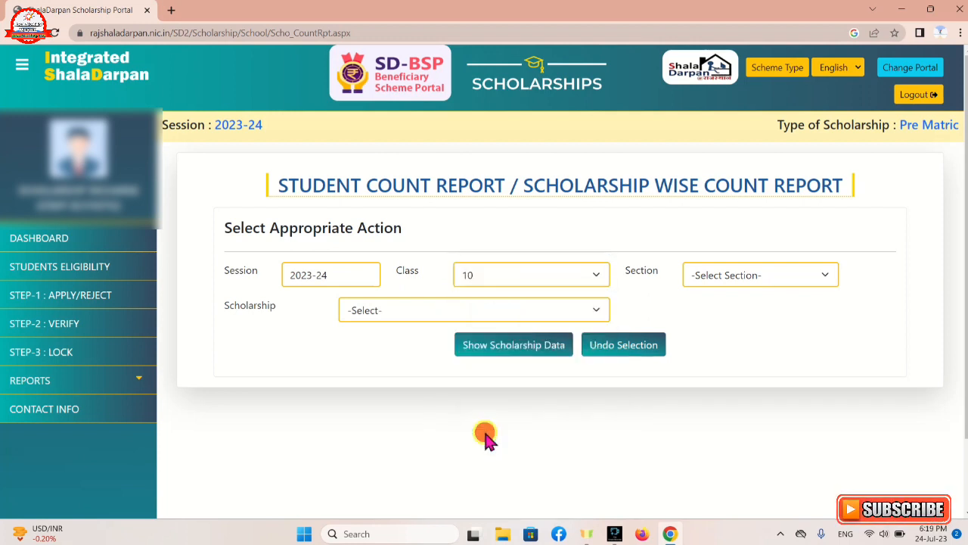
left_click(777, 276)
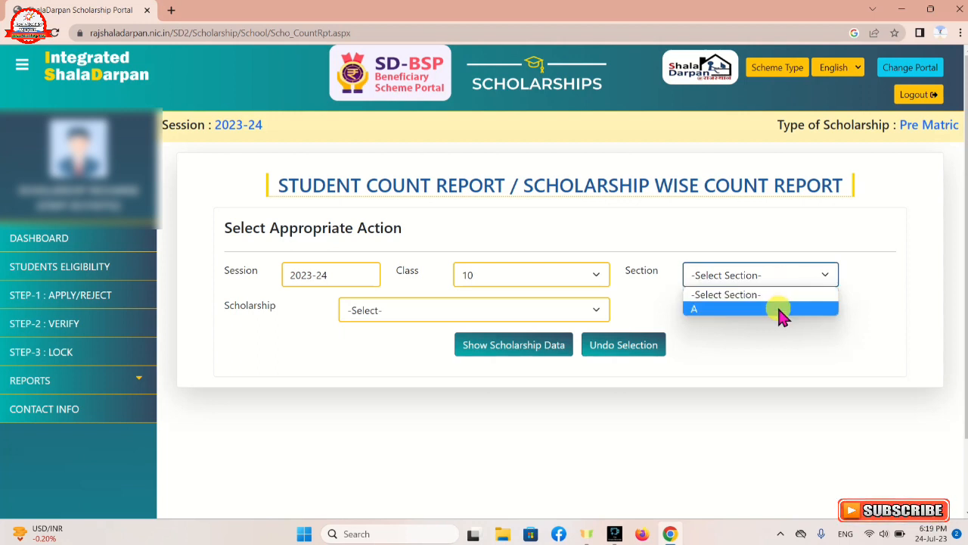
left_click(781, 312)
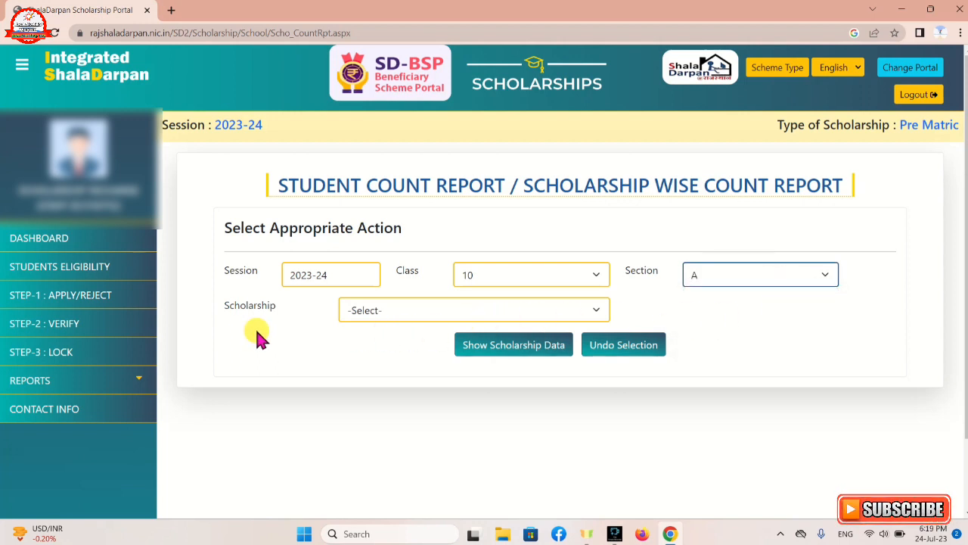
left_click(406, 314)
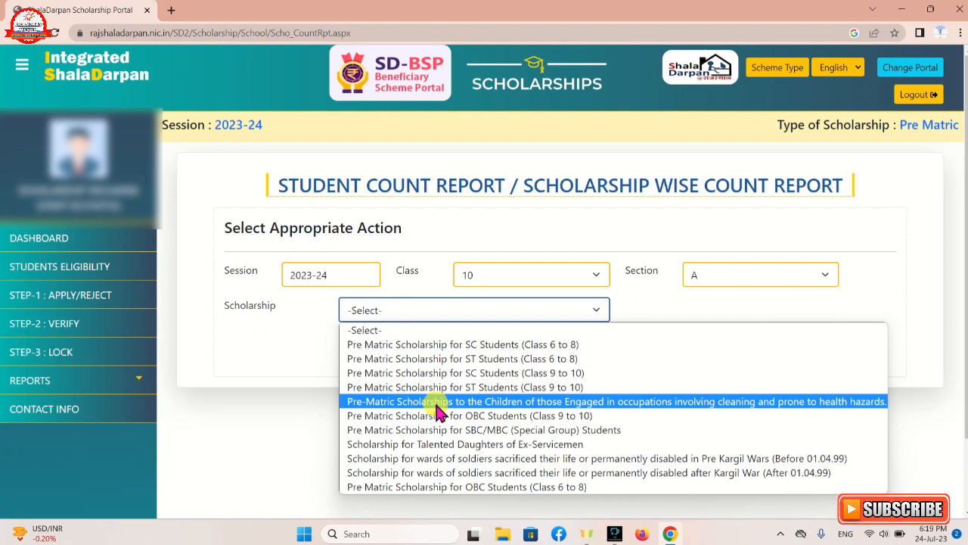
left_click(459, 374)
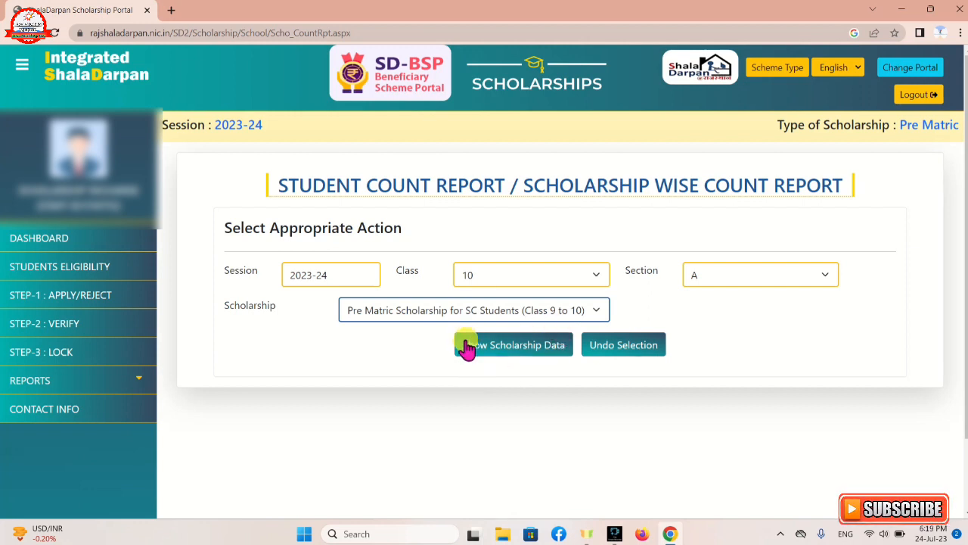
left_click(546, 356)
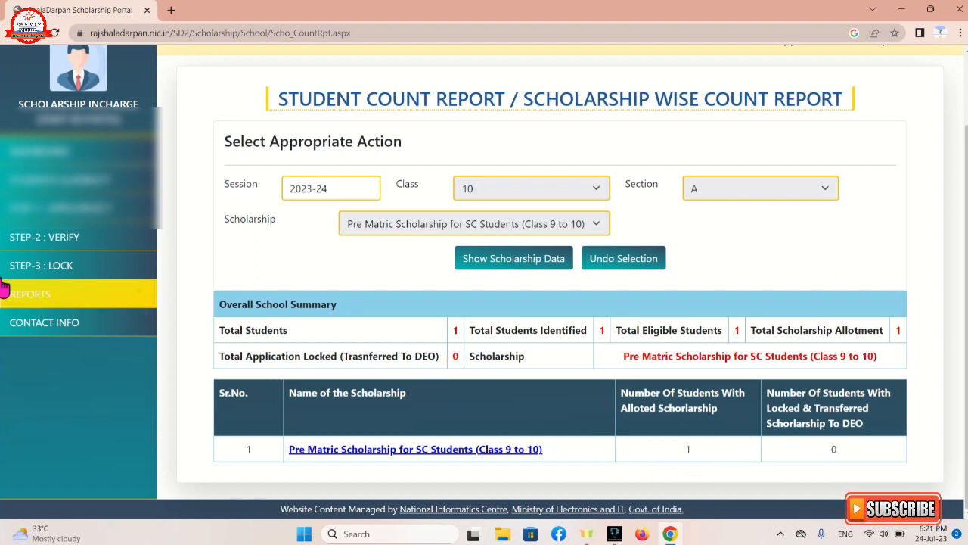
Show the Status Report for Class 10-A under Pre Matric Scholarship for ST Students (Class 9 to 10) and try to download the successful-transfer applicant list
left_click(56, 300)
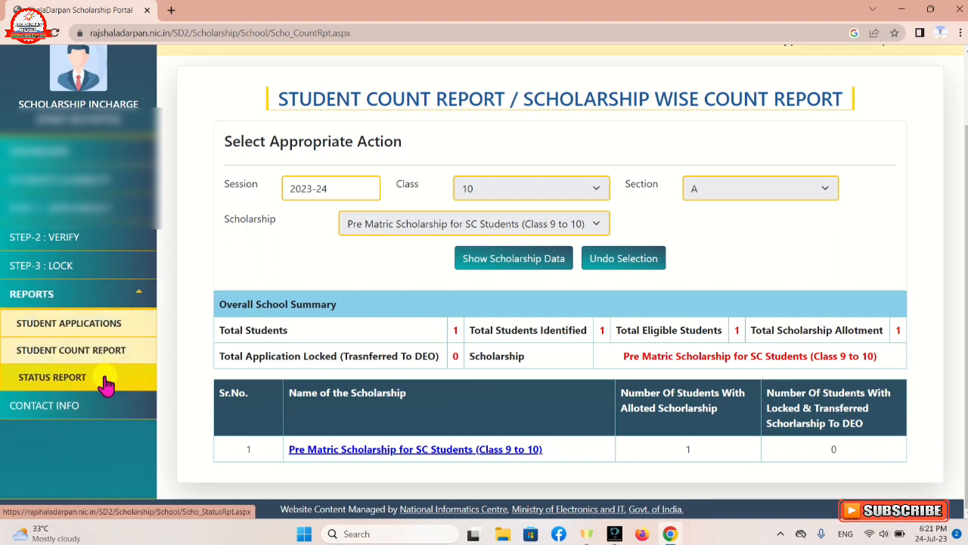
left_click(43, 389)
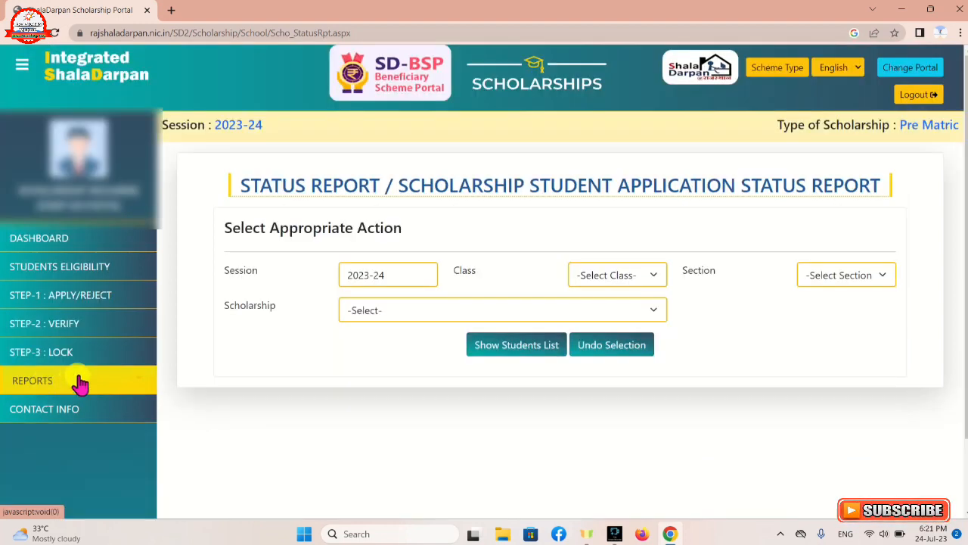
left_click(603, 277)
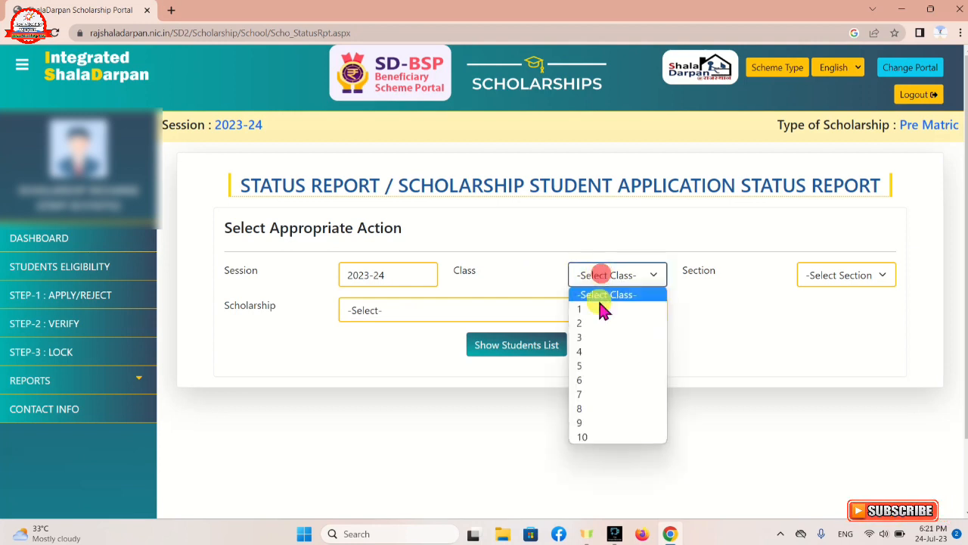
left_click(613, 437)
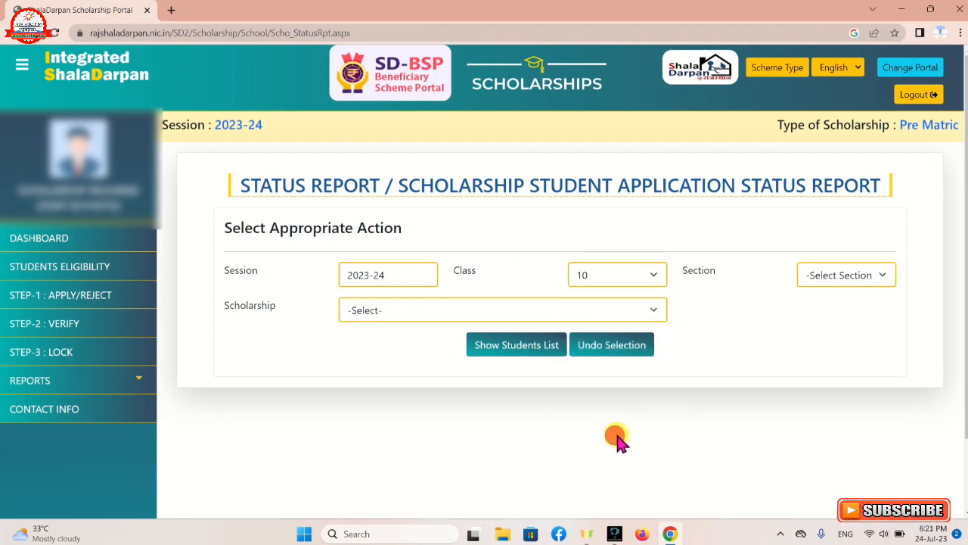
left_click(844, 278)
left_click(839, 307)
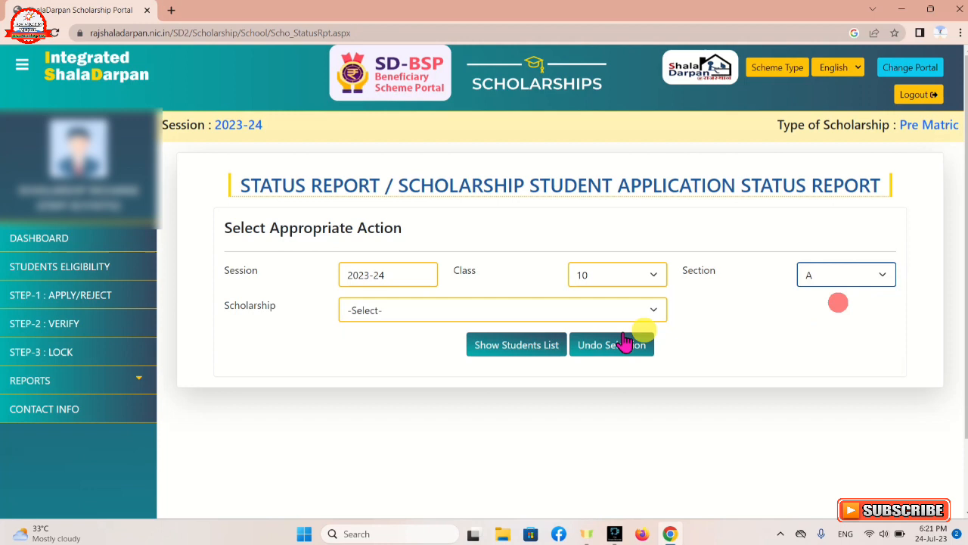
left_click(386, 314)
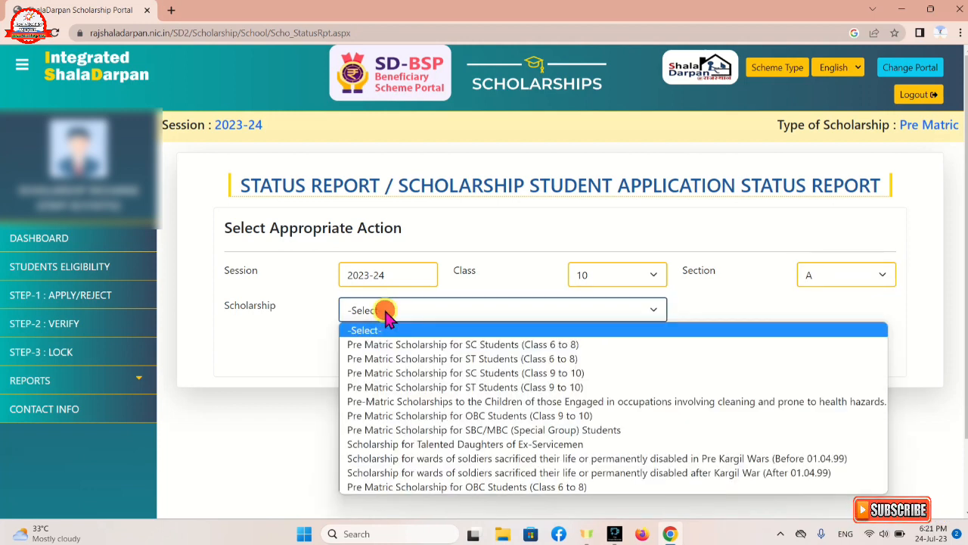
left_click(412, 391)
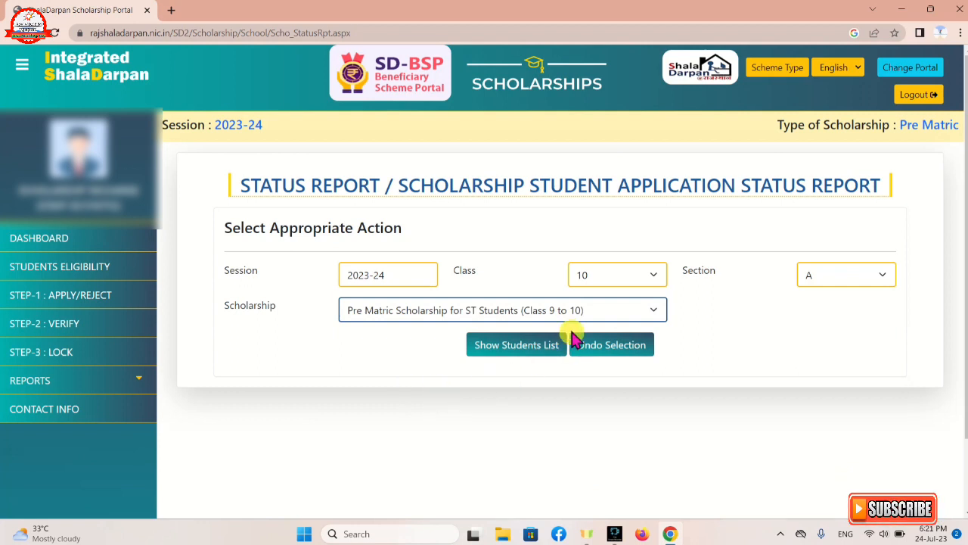
left_click(522, 346)
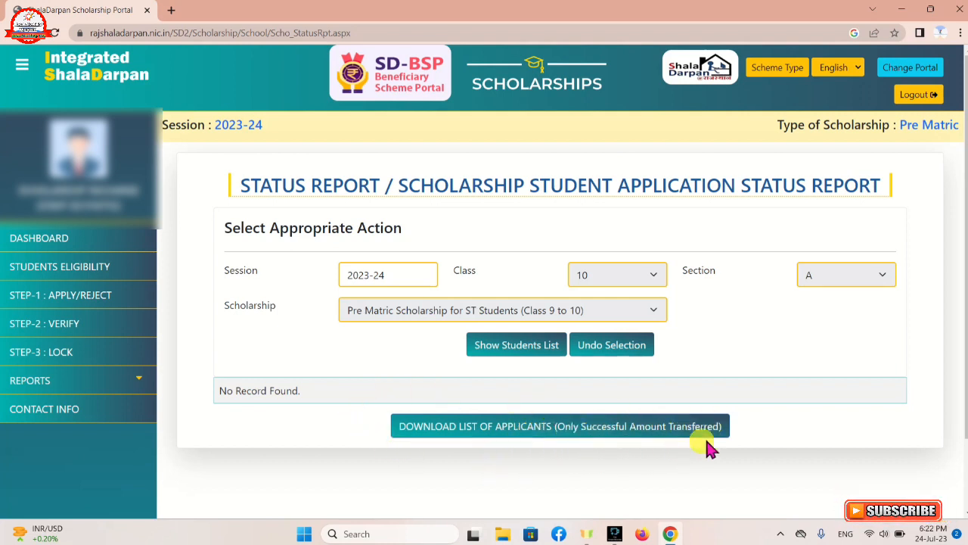
left_click(444, 432)
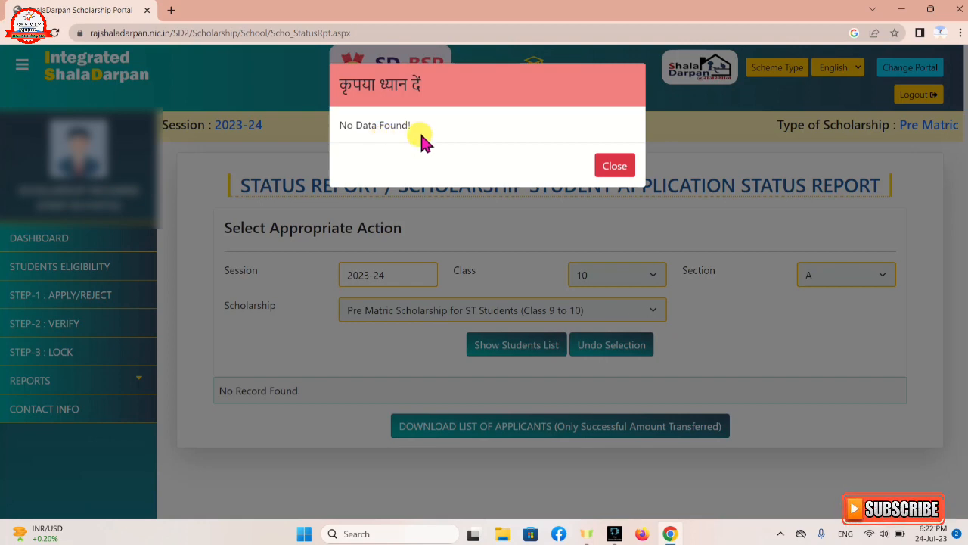
left_click(613, 167)
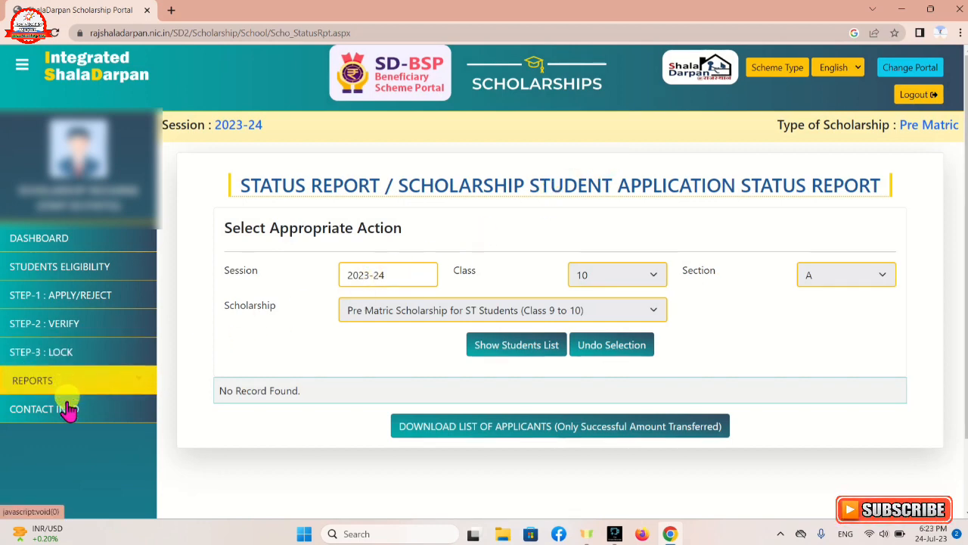
View the contact information of the Pre Matric and ShalaDarpan officers in charge
left_click(65, 406)
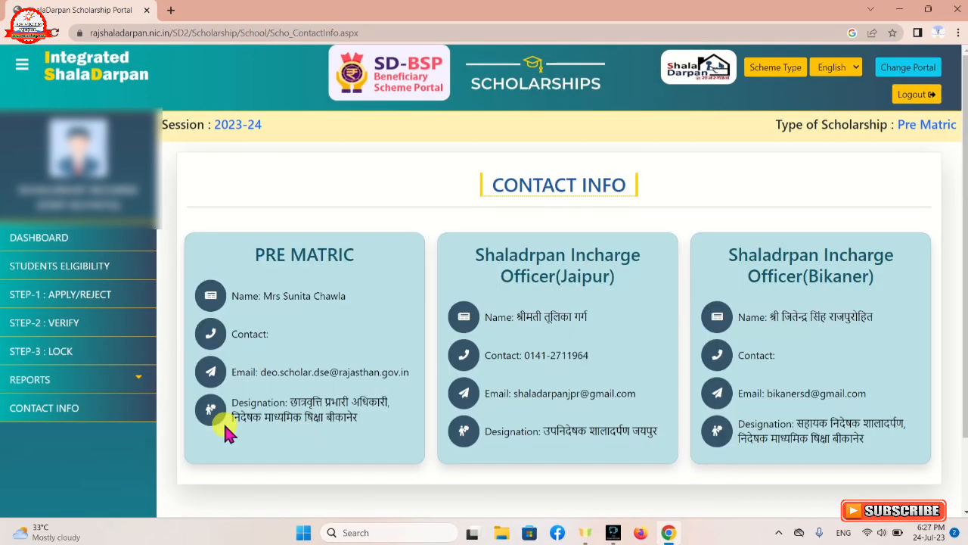
left_click(132, 420)
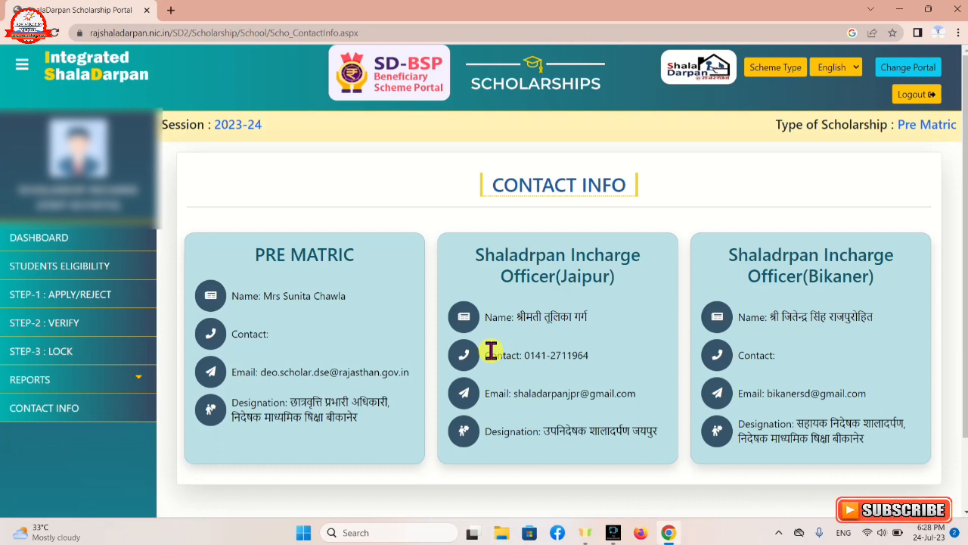
In Step-2 Verify, list the Class 10 applicants of the Pre Matric Scholarship for SC Students (Class 9 to 10) scheme and unverify the student's application
left_click(99, 333)
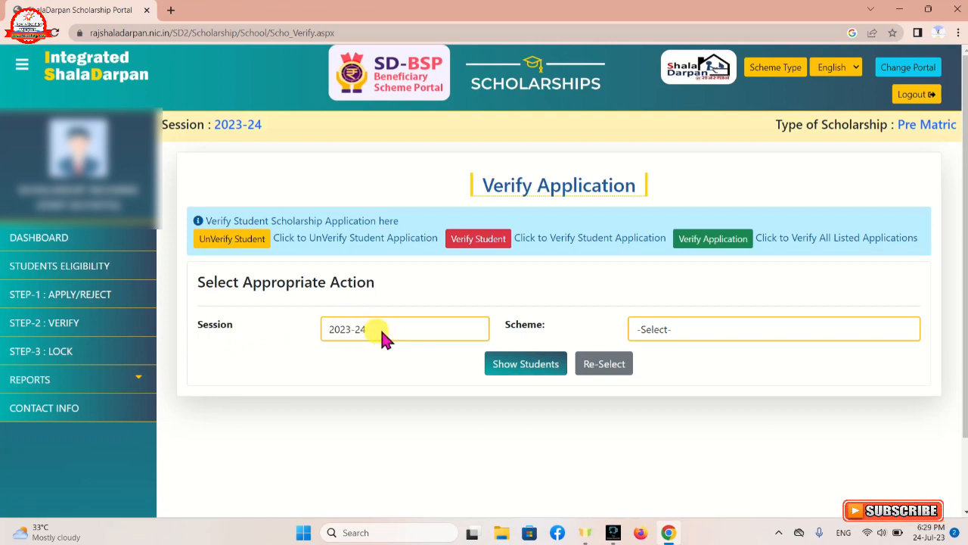
left_click(672, 330)
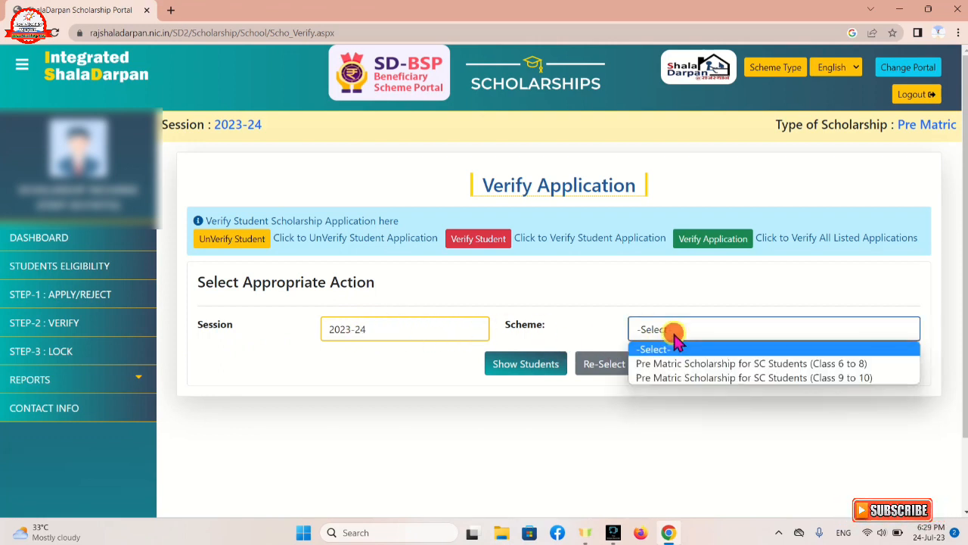
left_click(669, 377)
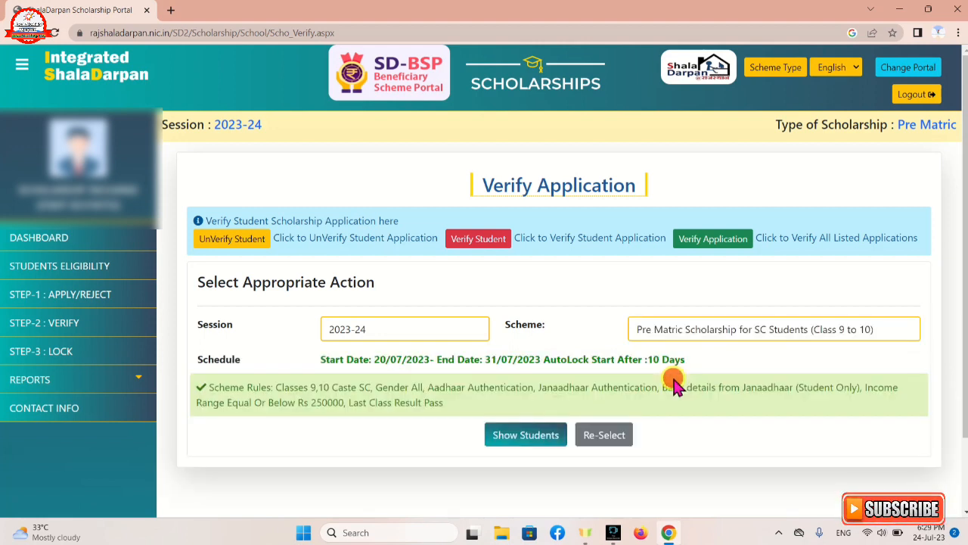
left_click(541, 441)
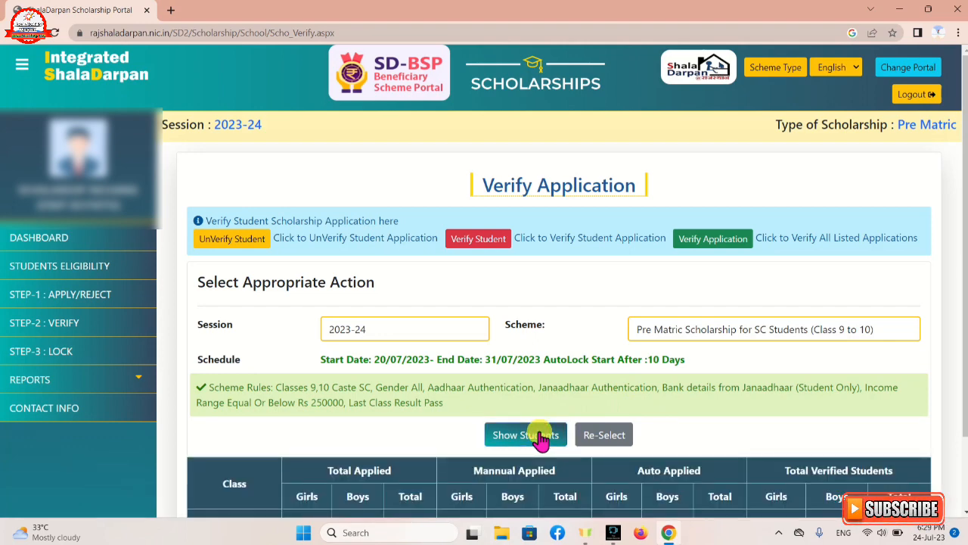
scroll(422, 423, "down", 2)
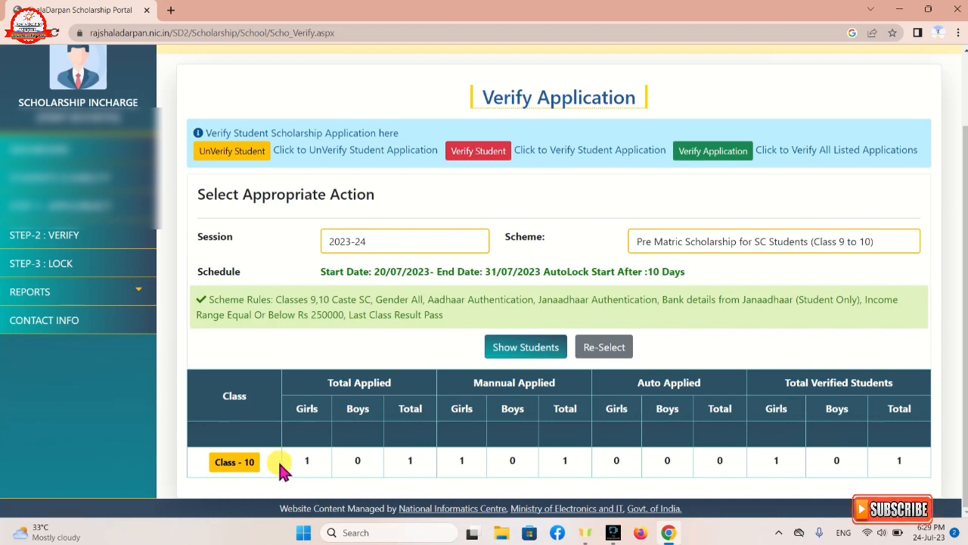
left_click(235, 467)
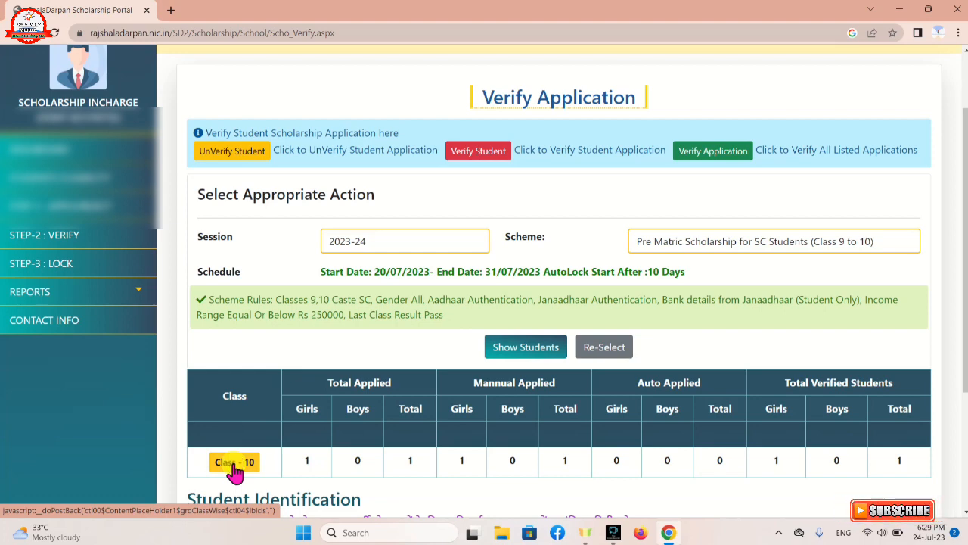
scroll(235, 470, "down", 2)
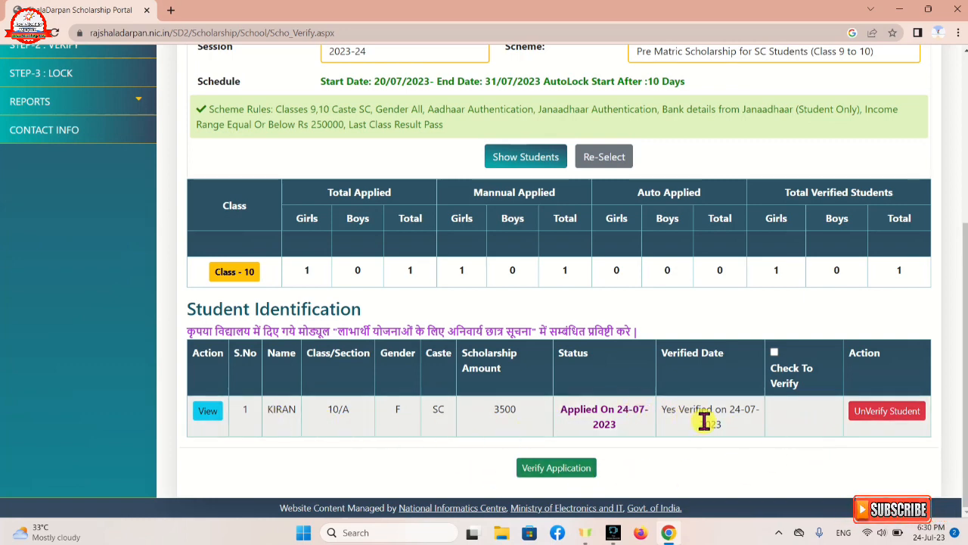
left_click(895, 416)
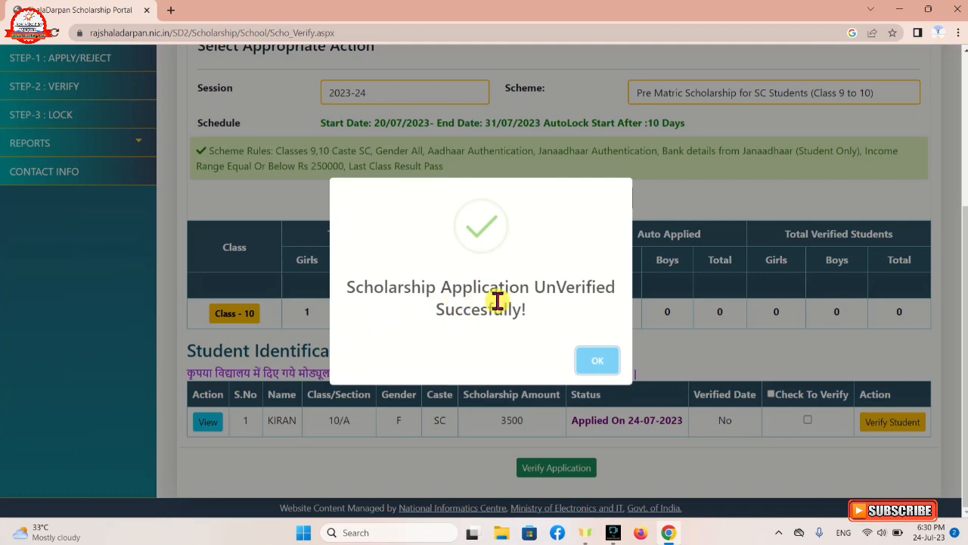
left_click(603, 364)
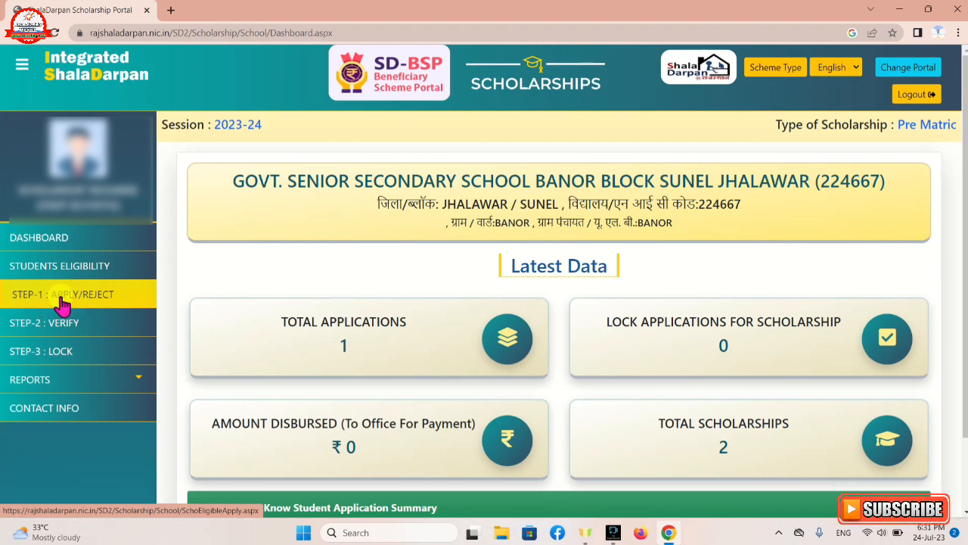
In Step-1 Apply/Reject, list Class 10 students already applied under Pre Matric Scholarship for SC Students (Class 9 to 10) and delete the student's application
left_click(65, 303)
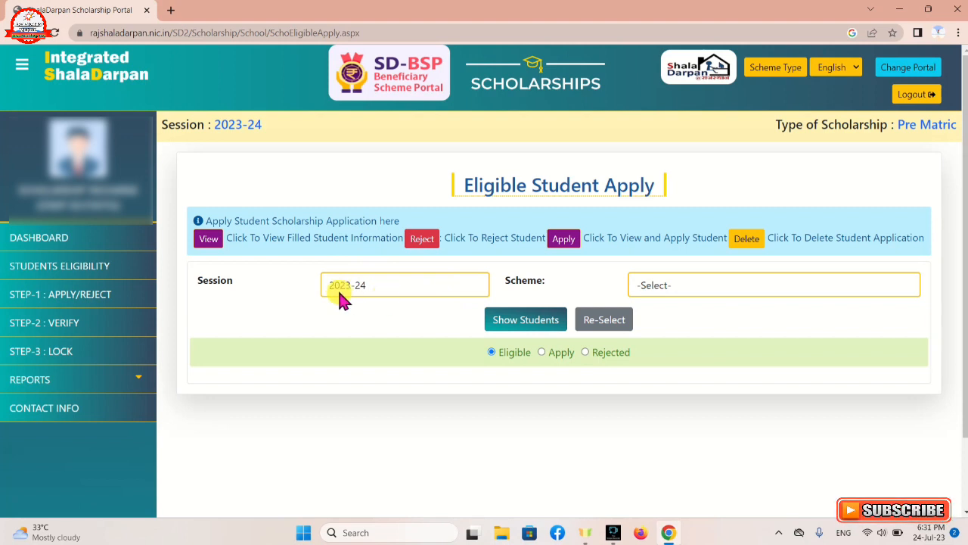
left_click(683, 292)
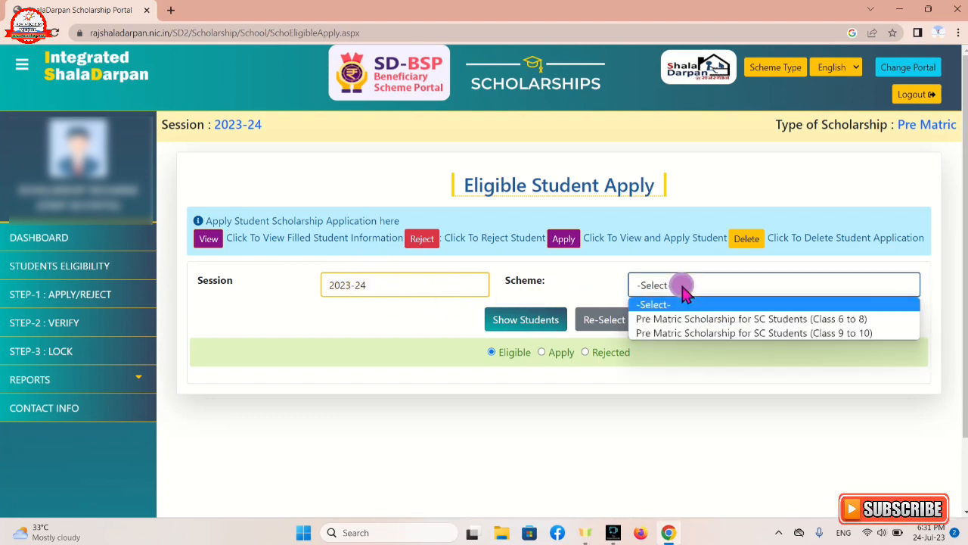
left_click(688, 333)
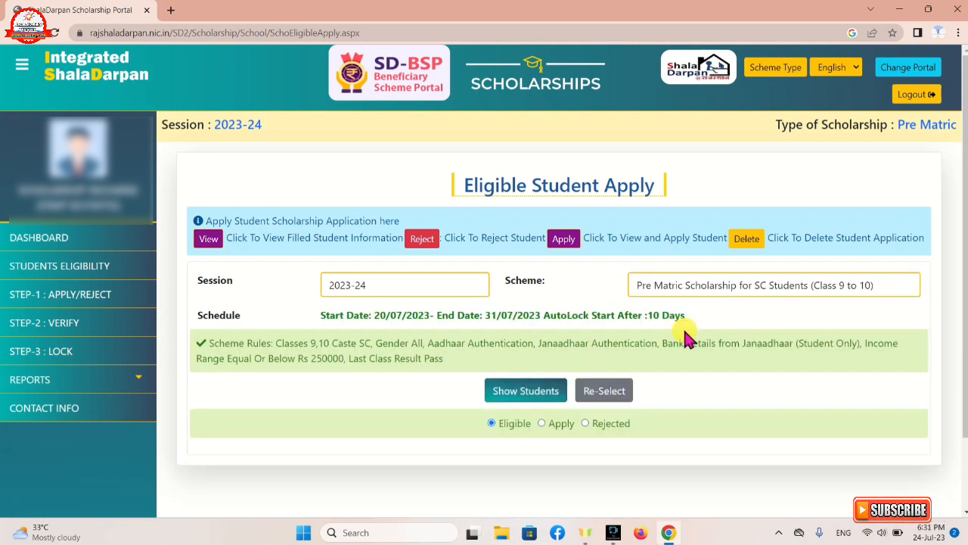
left_click(542, 422)
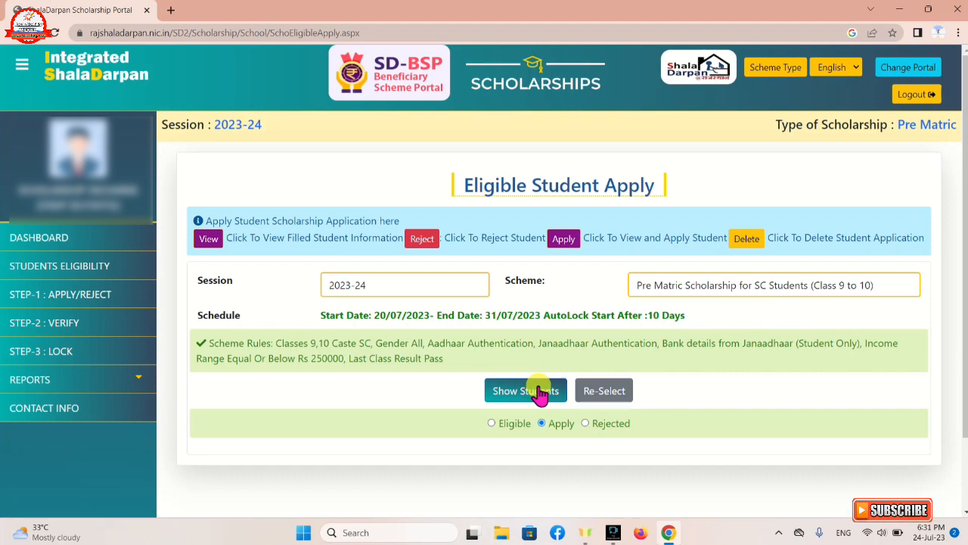
left_click(539, 391)
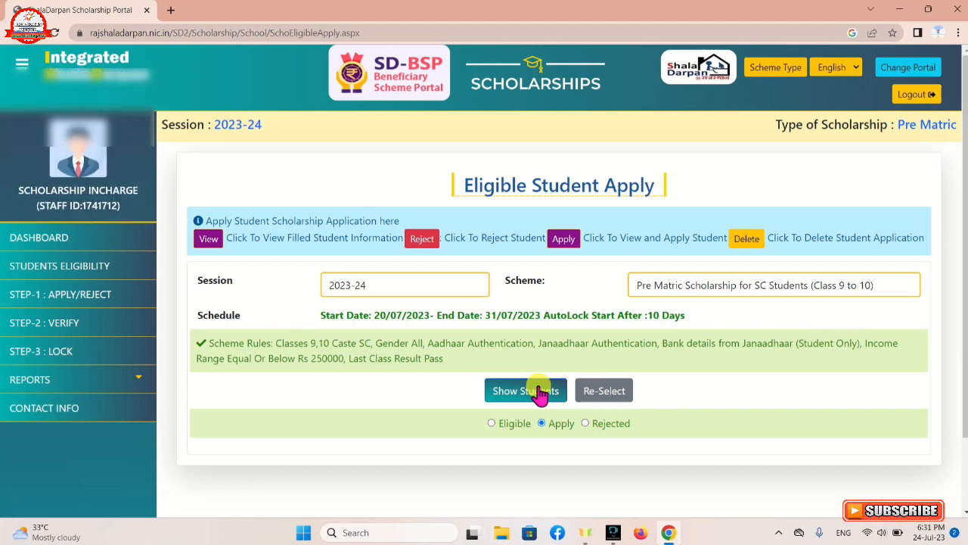
scroll(356, 375, "down", 1)
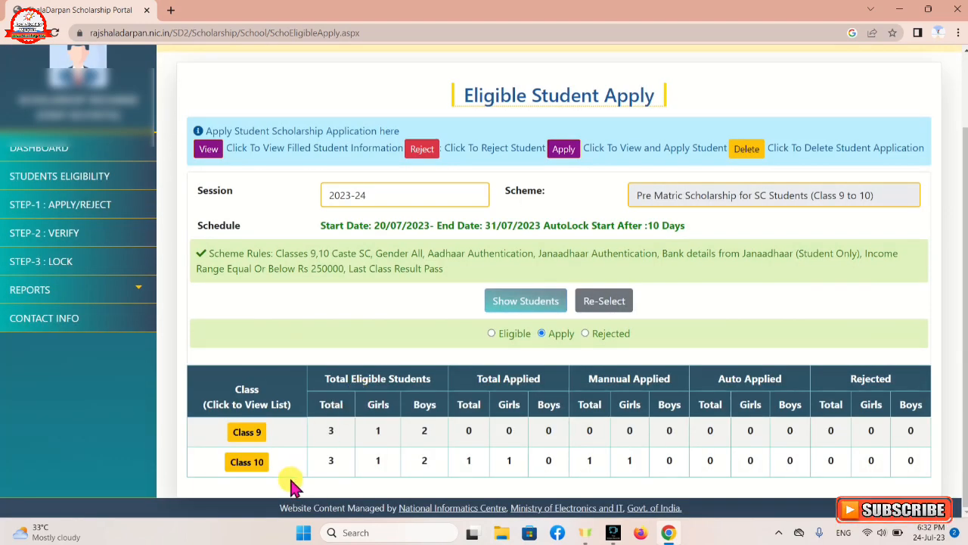
left_click(250, 472)
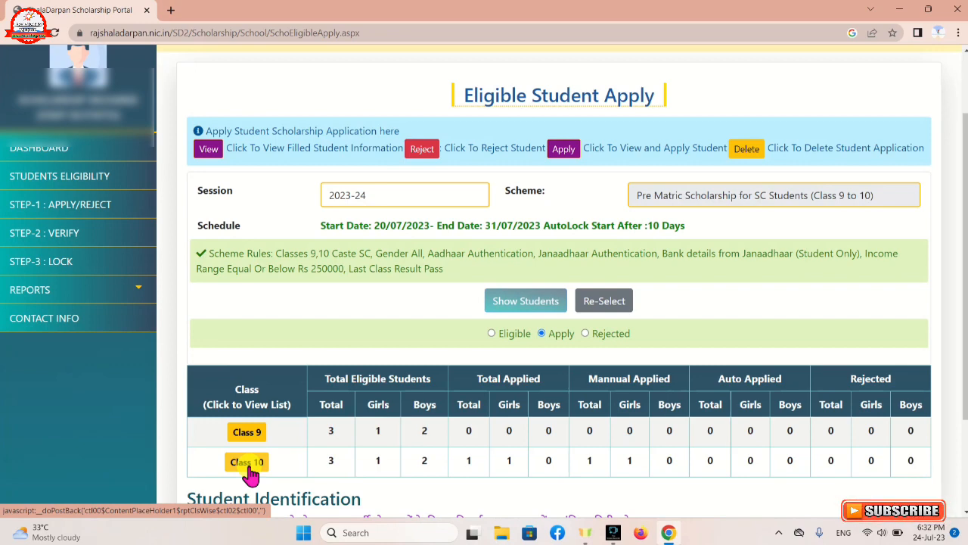
scroll(250, 472, "down", 2)
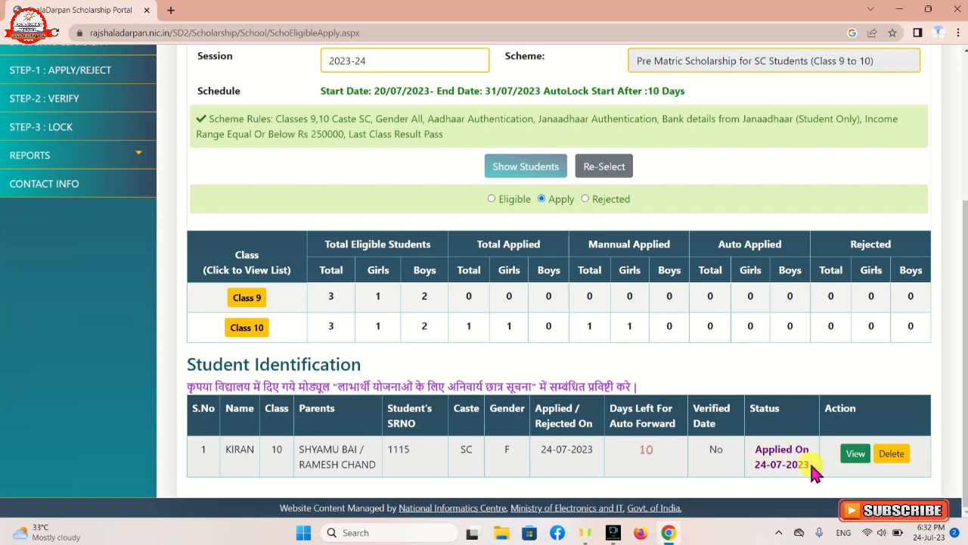
left_click(893, 455)
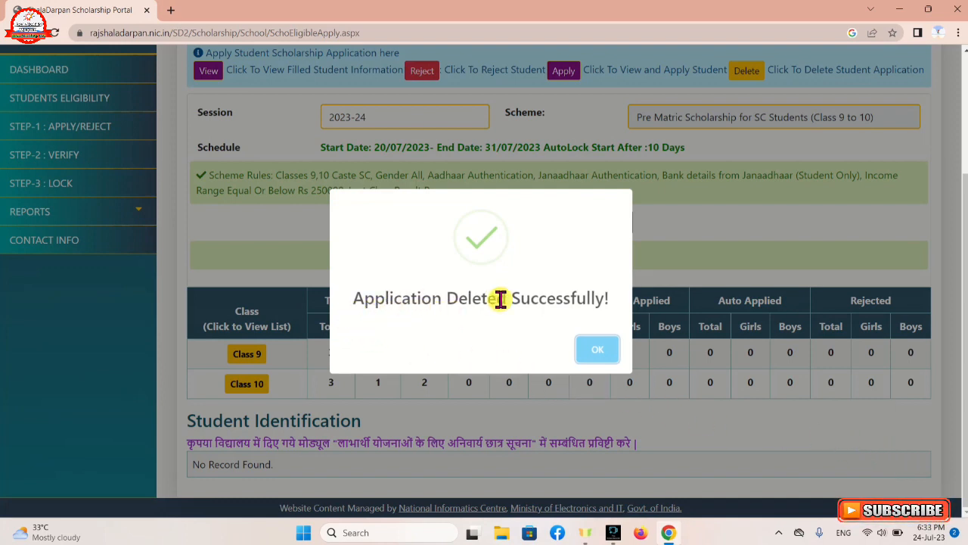
left_click(605, 351)
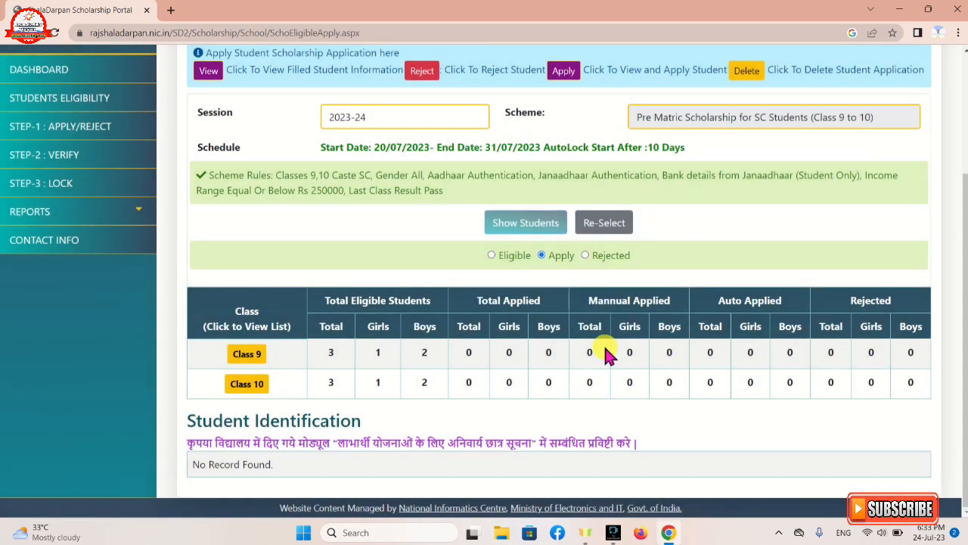